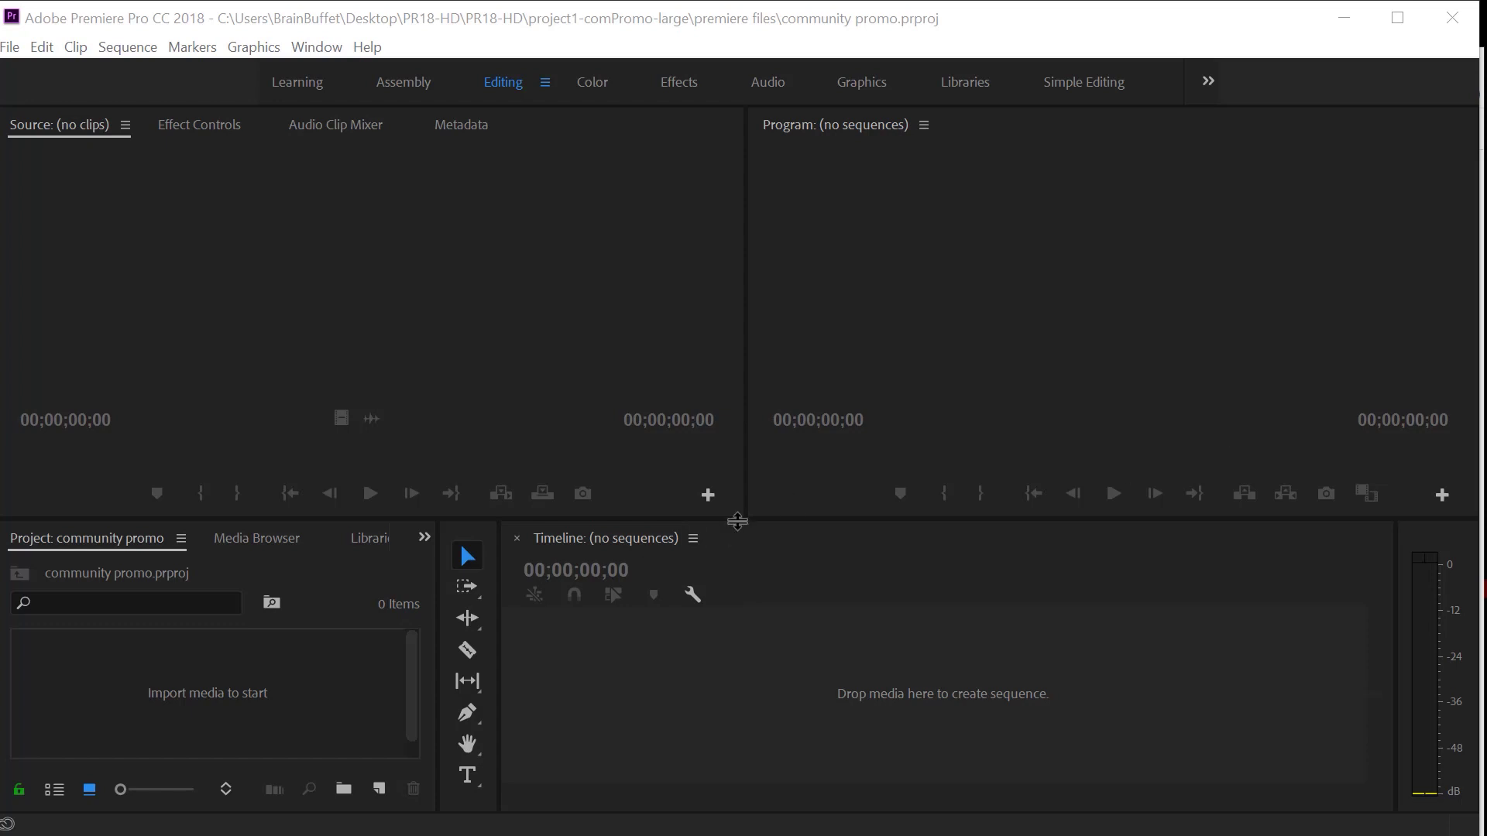
Drag the dividers to make the lower row taller, rebalance the Source and Program monitors, and widen the Project panel.
mouse_move(737, 518)
left_mouse_down()
mouse_move(728, 372)
mouse_move(728, 558)
mouse_move(735, 511)
left_mouse_up()
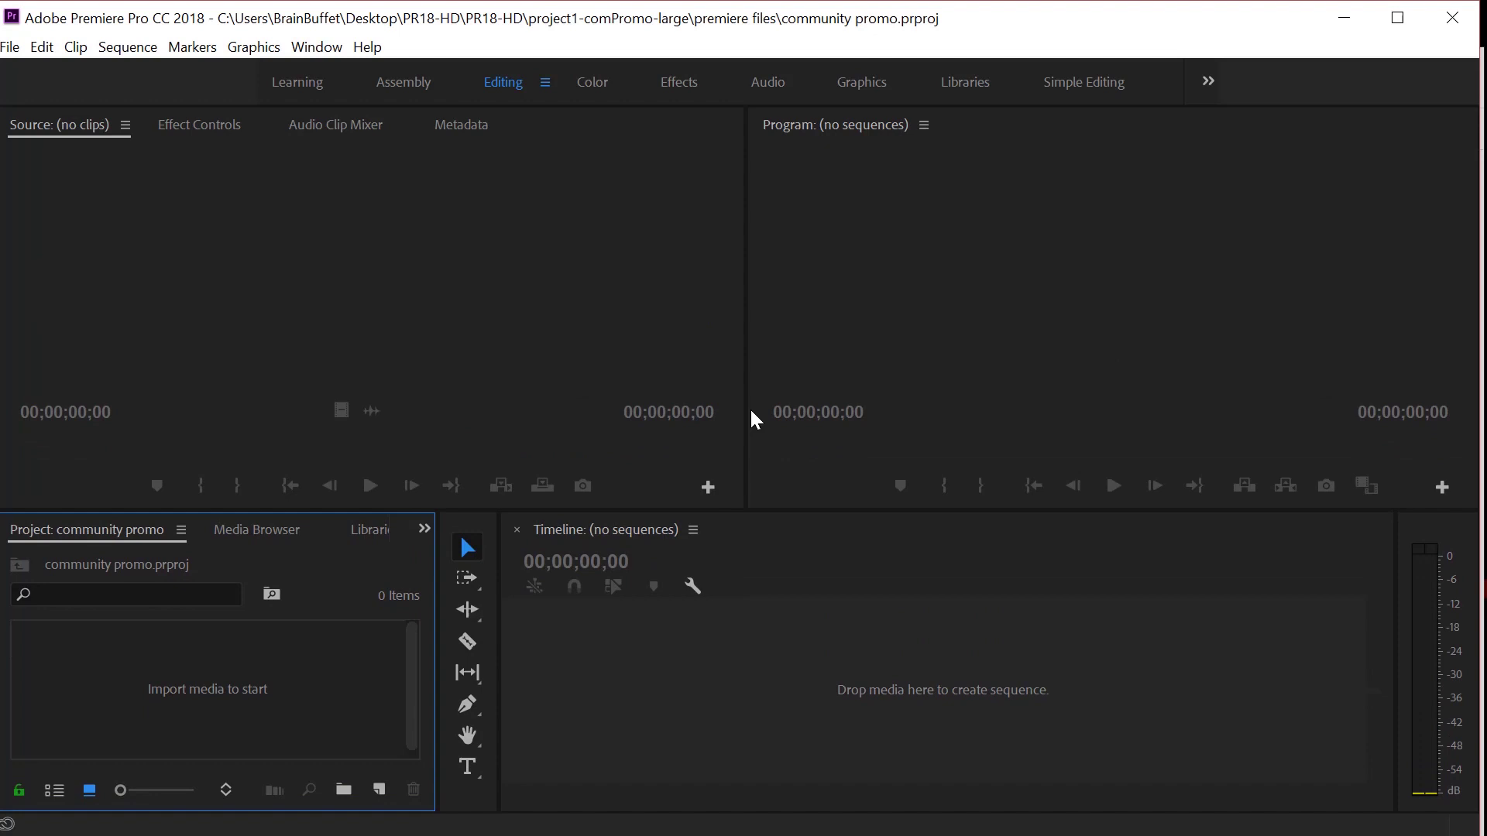
left_click_drag(745, 393, 579, 379)
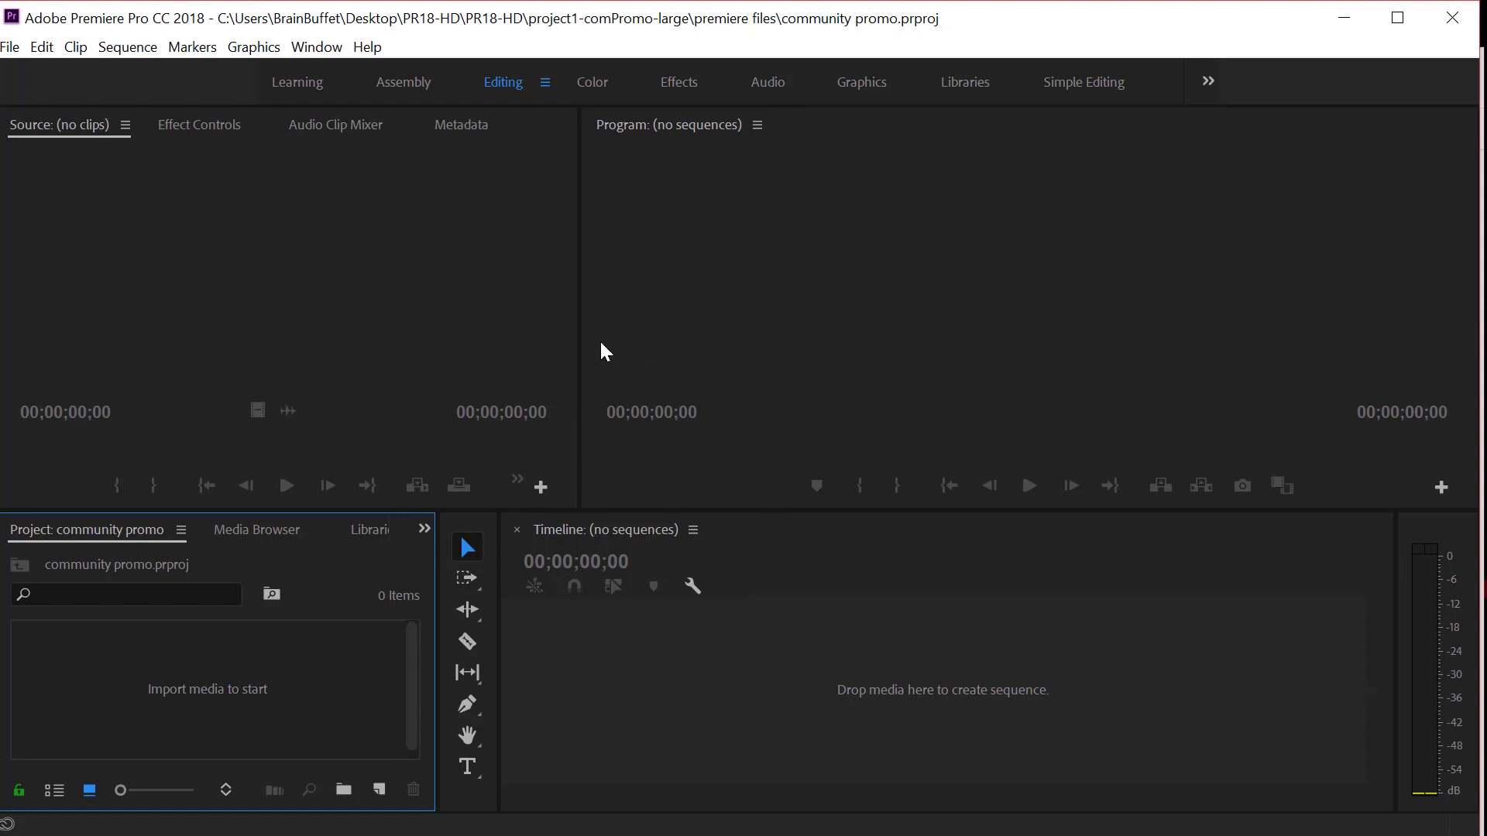
left_click_drag(580, 342, 732, 353)
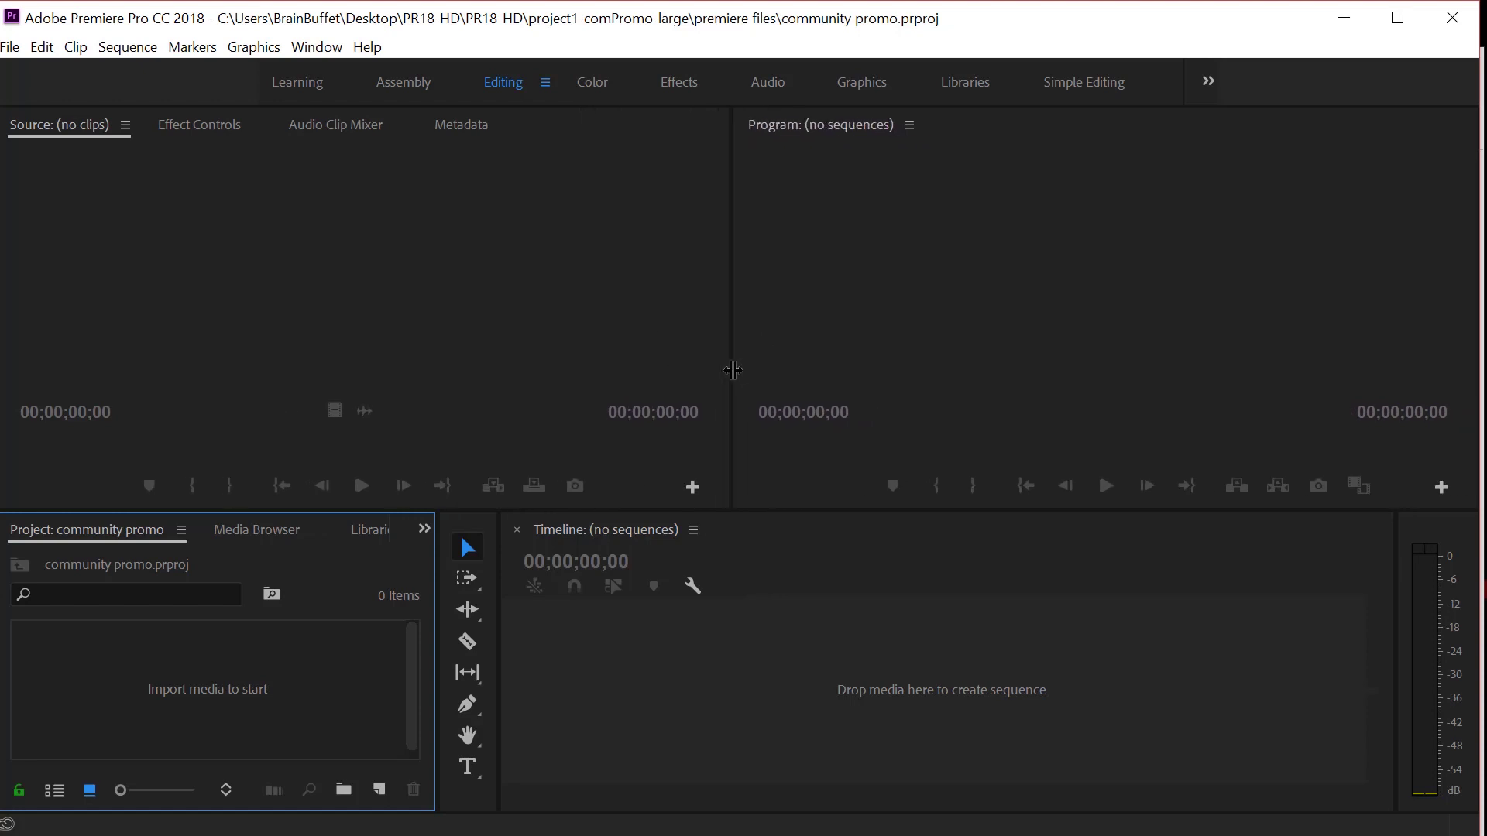
left_click_drag(647, 511, 659, 483)
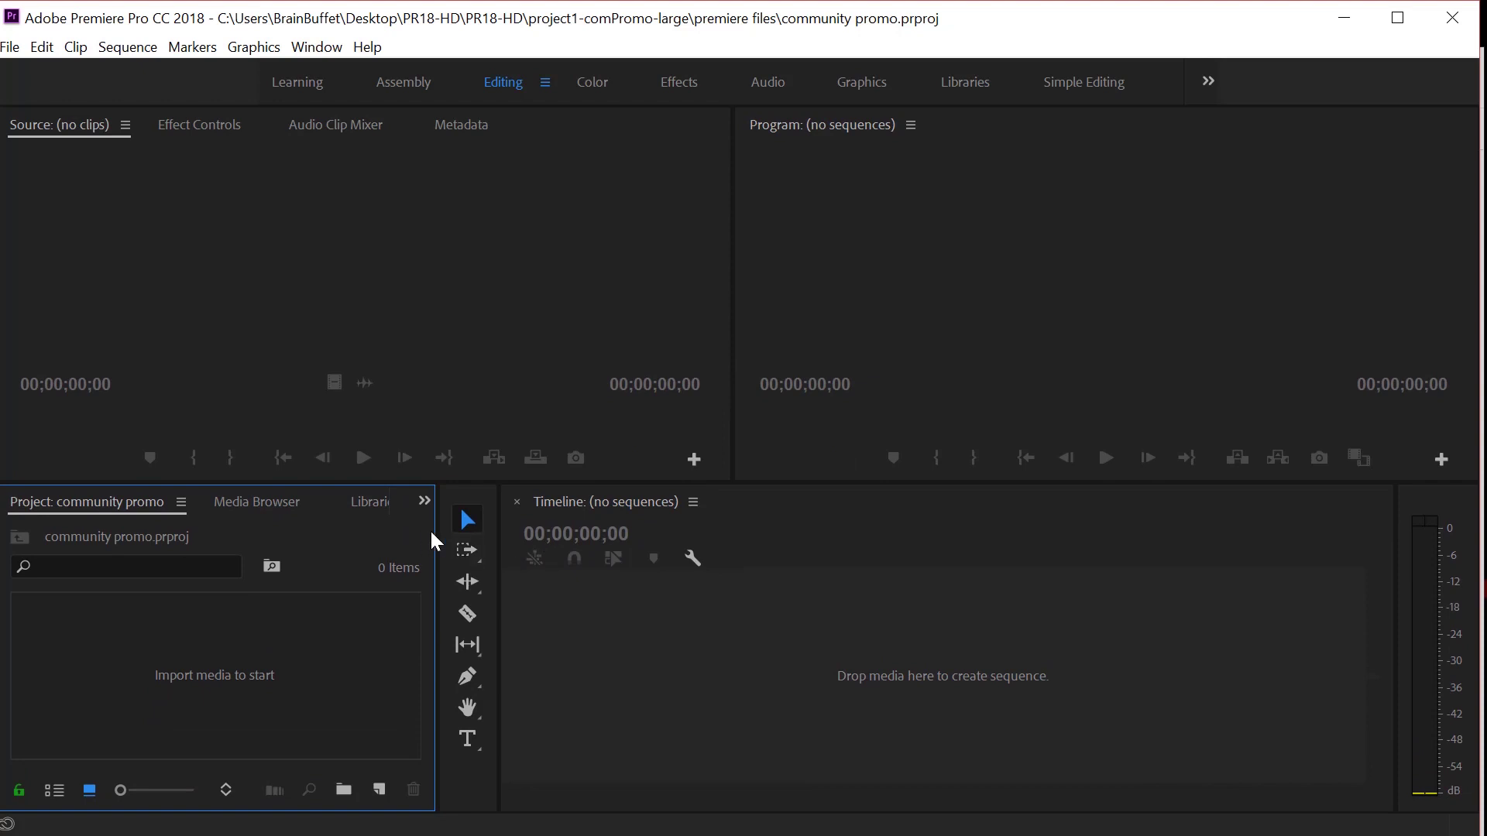
left_click_drag(435, 539, 584, 552)
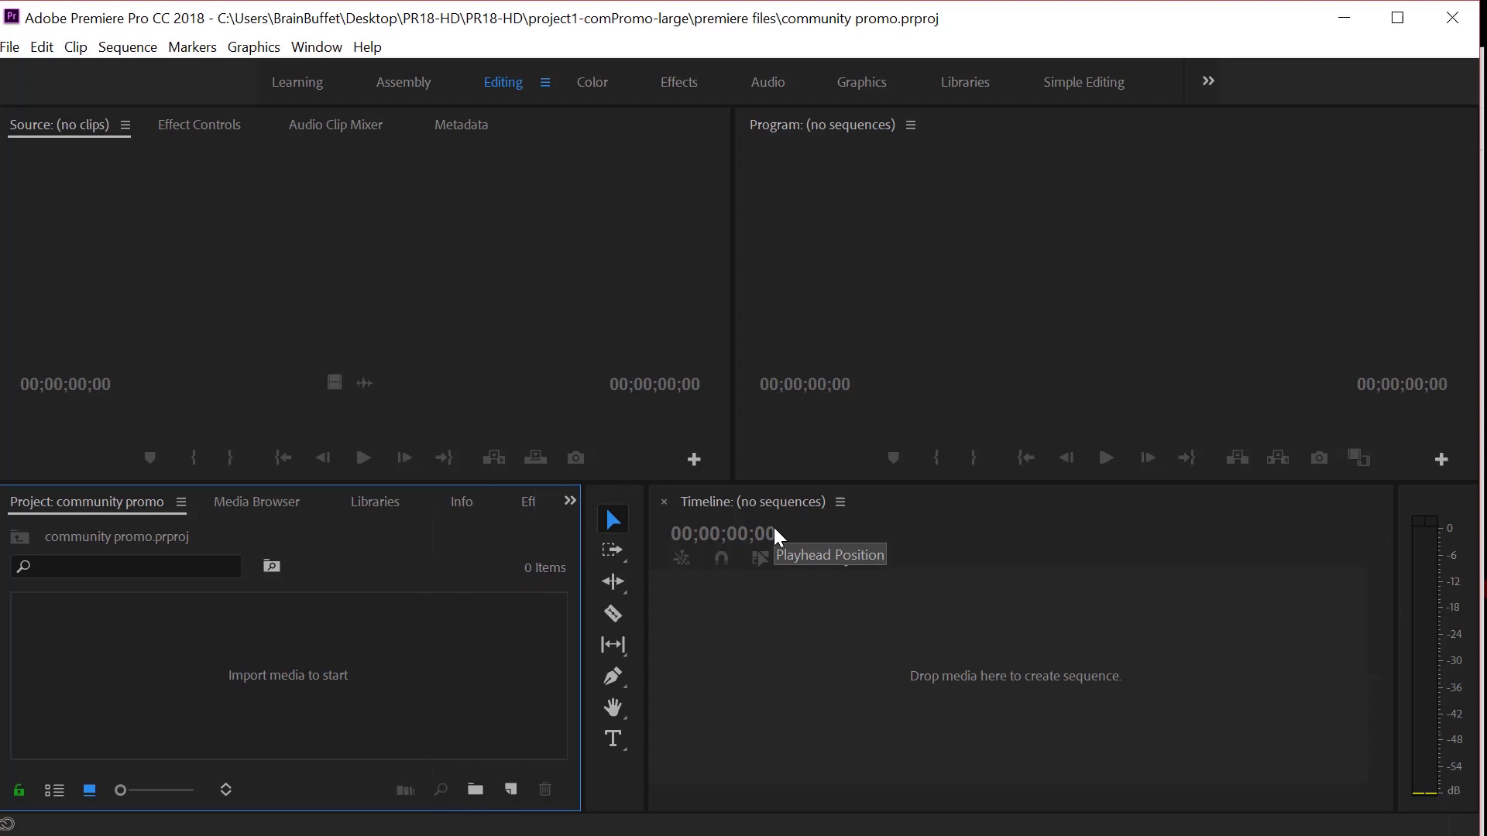
Give focus in turn to the Source monitor, Program monitor, Timeline and Project panels.
left_click(536, 245)
left_click(779, 221)
left_click(912, 615)
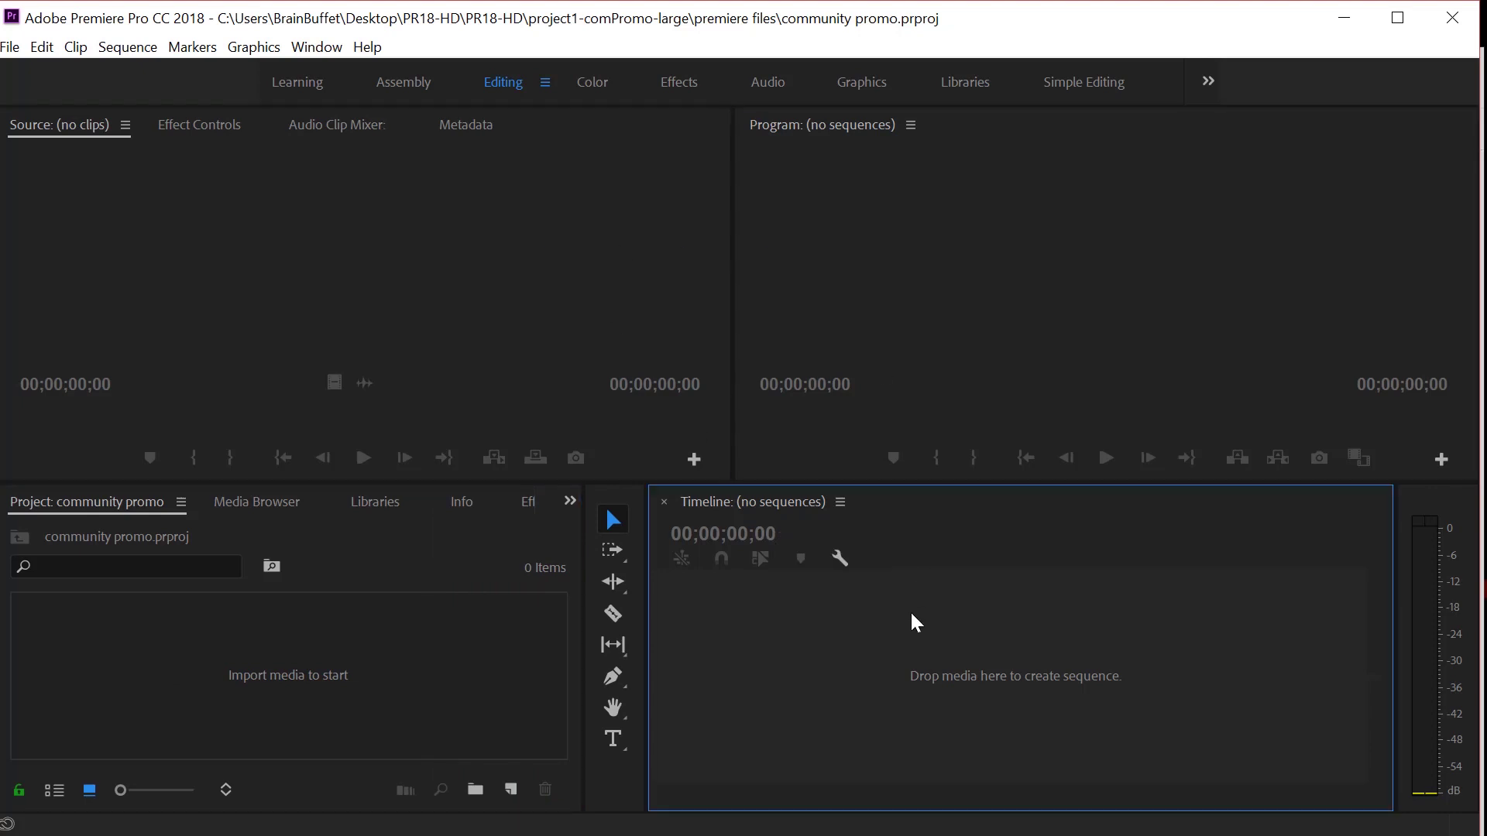
left_click(395, 590)
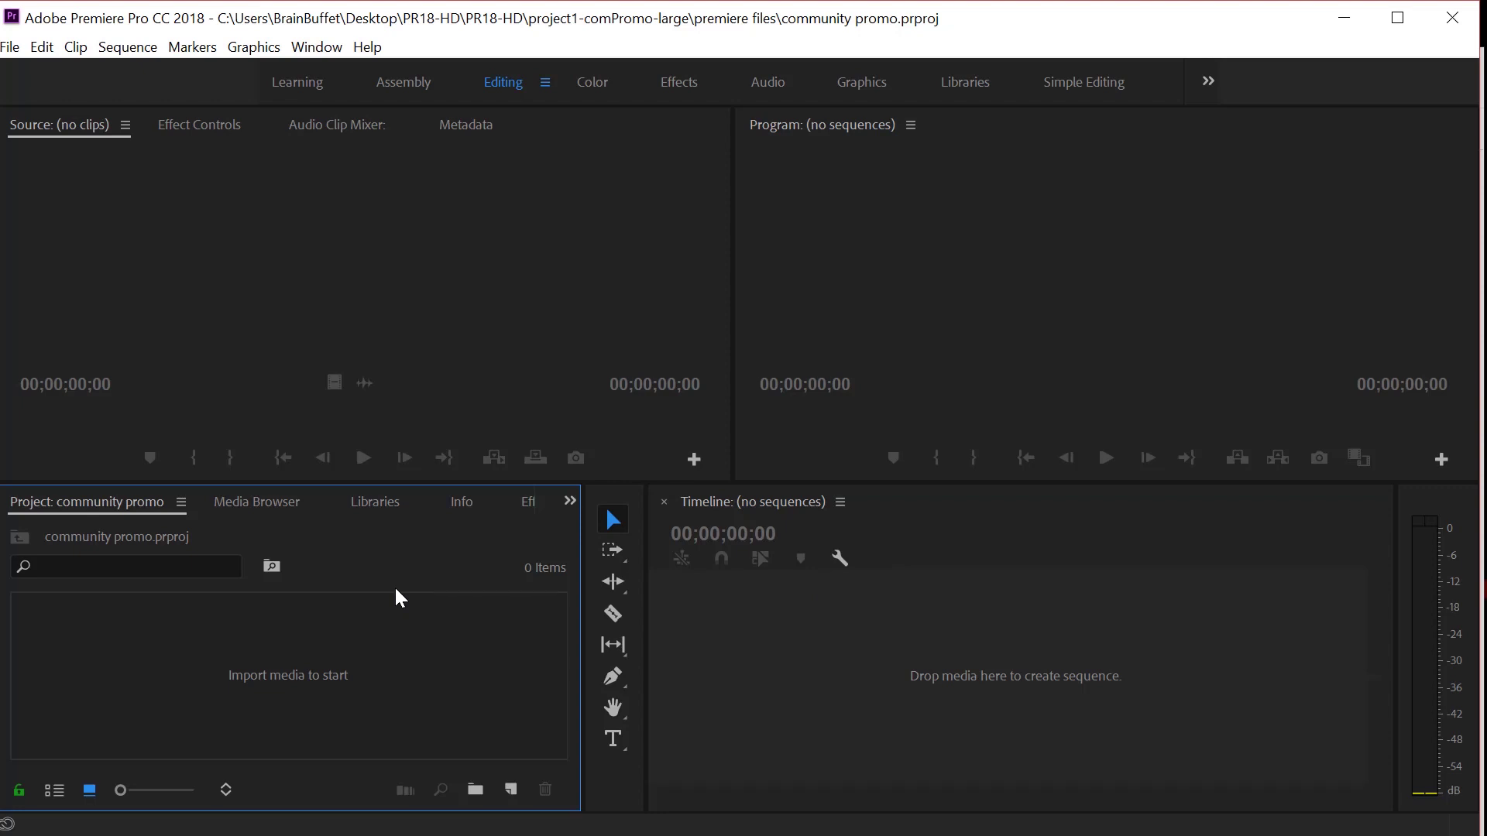
left_click(455, 132)
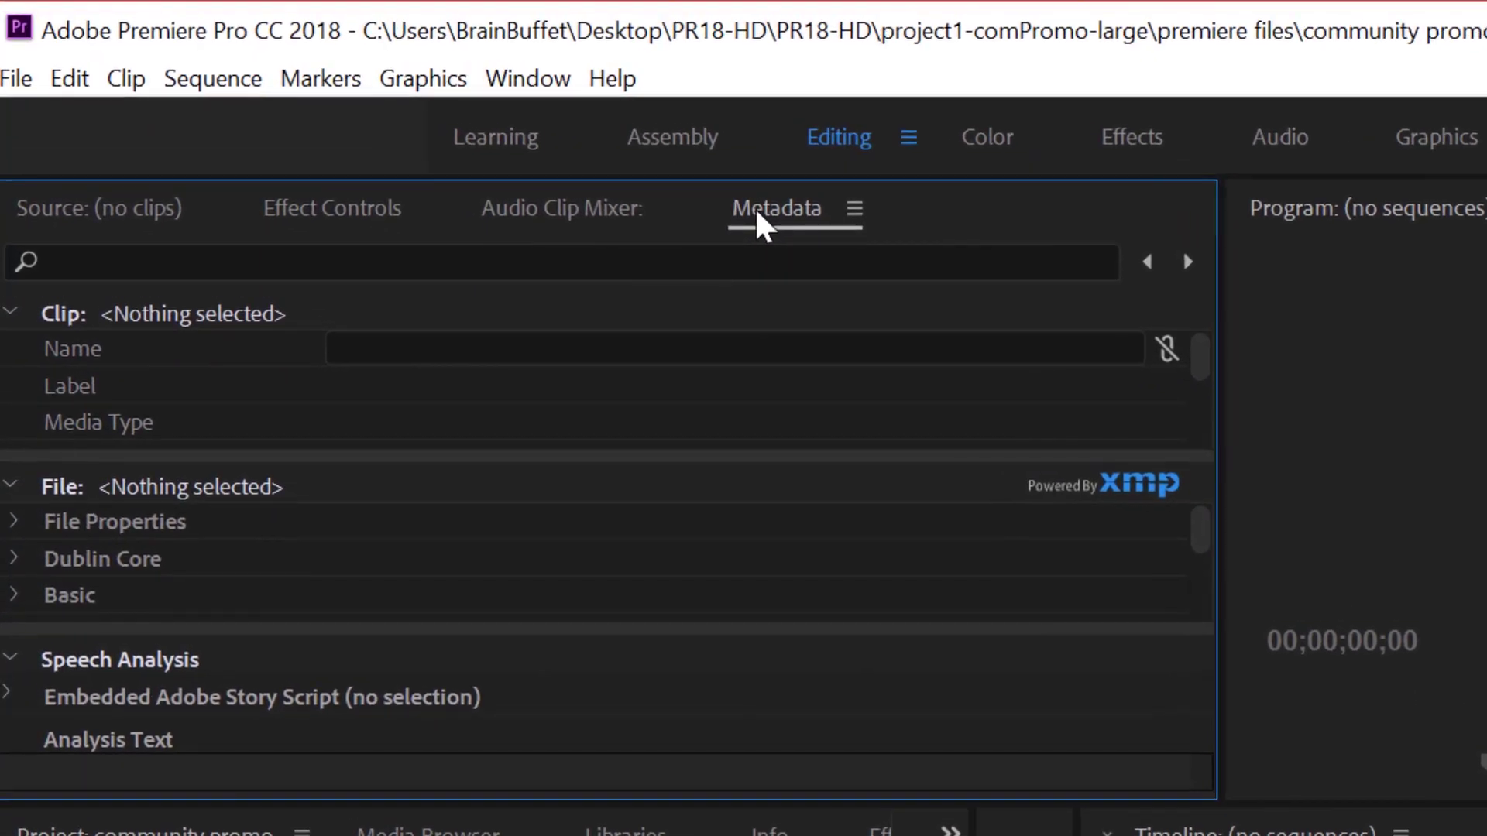
left_click(855, 209)
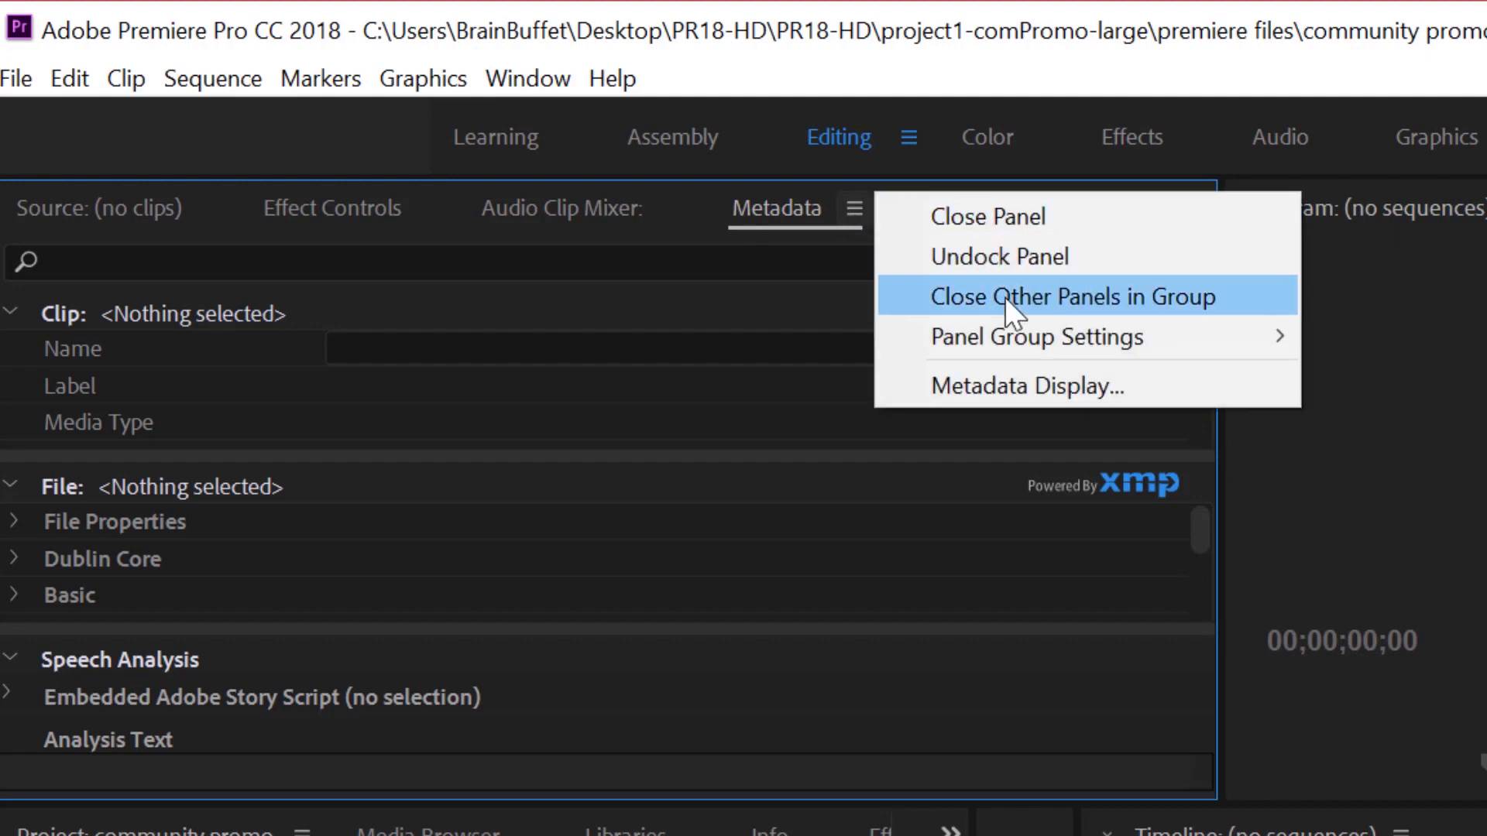
left_click(1019, 216)
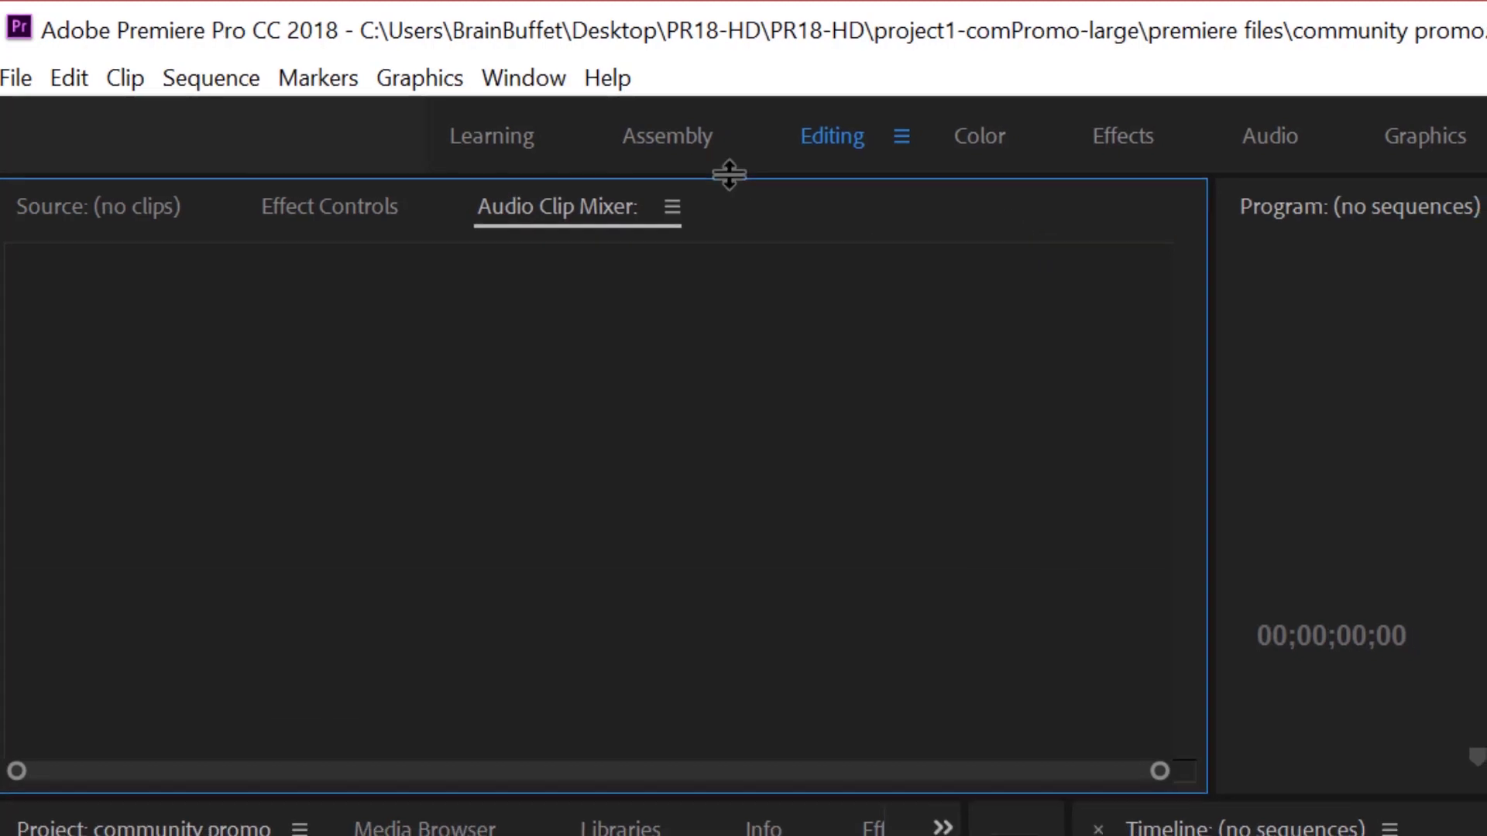
left_click(528, 78)
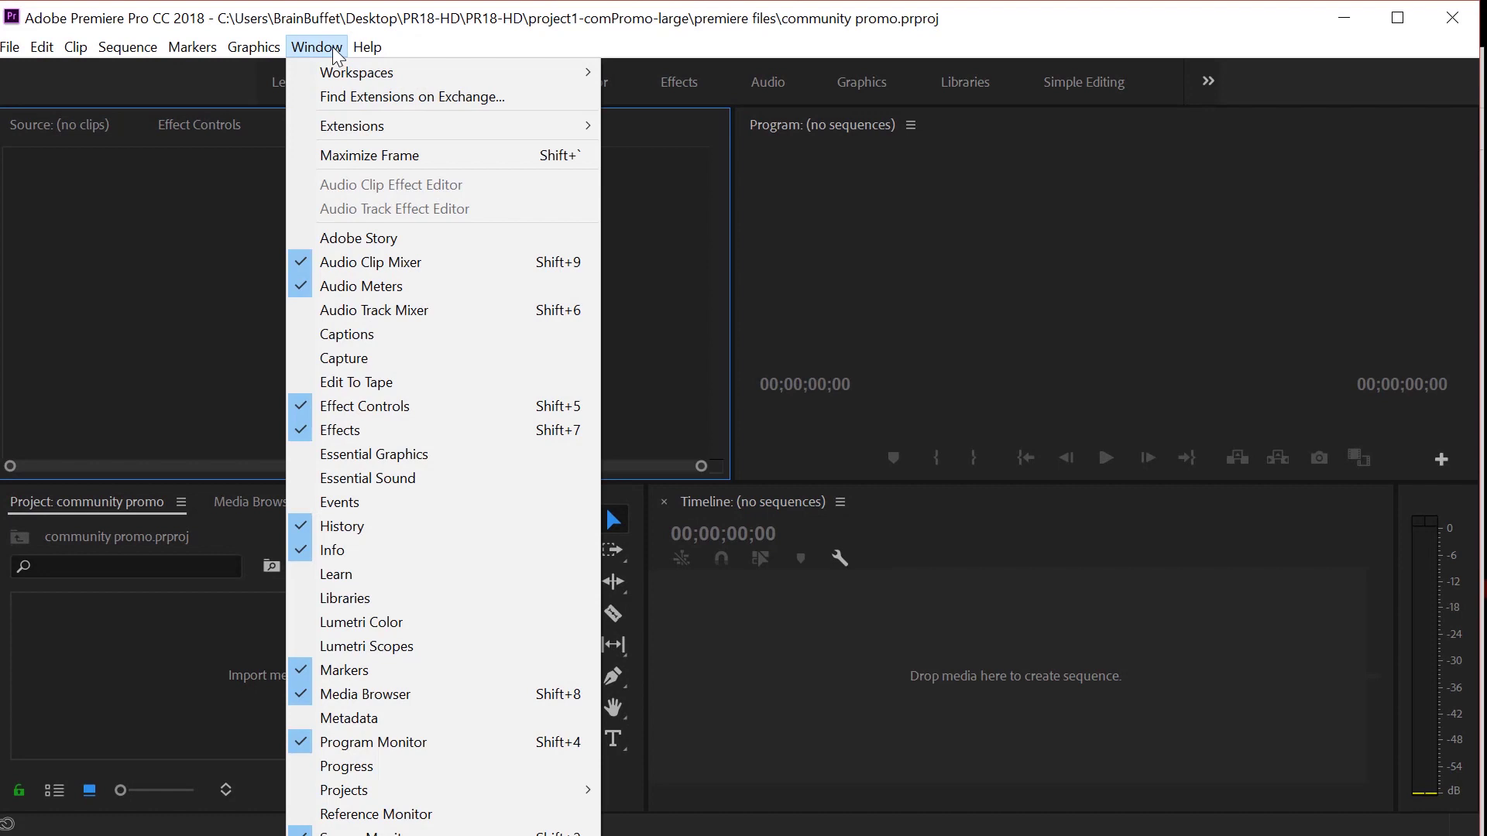
left_click(357, 717)
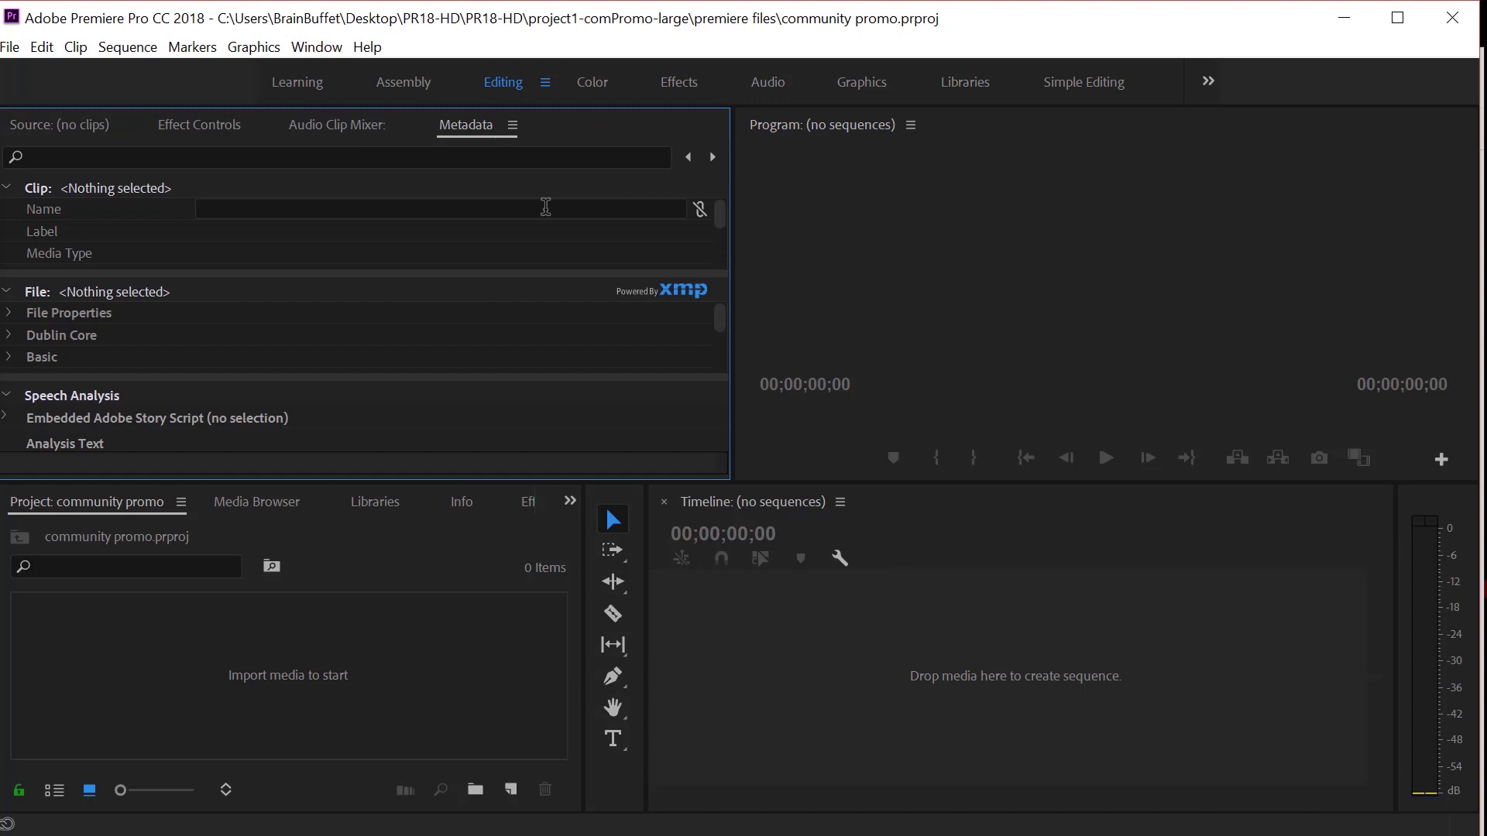
left_click(1084, 220)
left_click(471, 552)
left_click(878, 611)
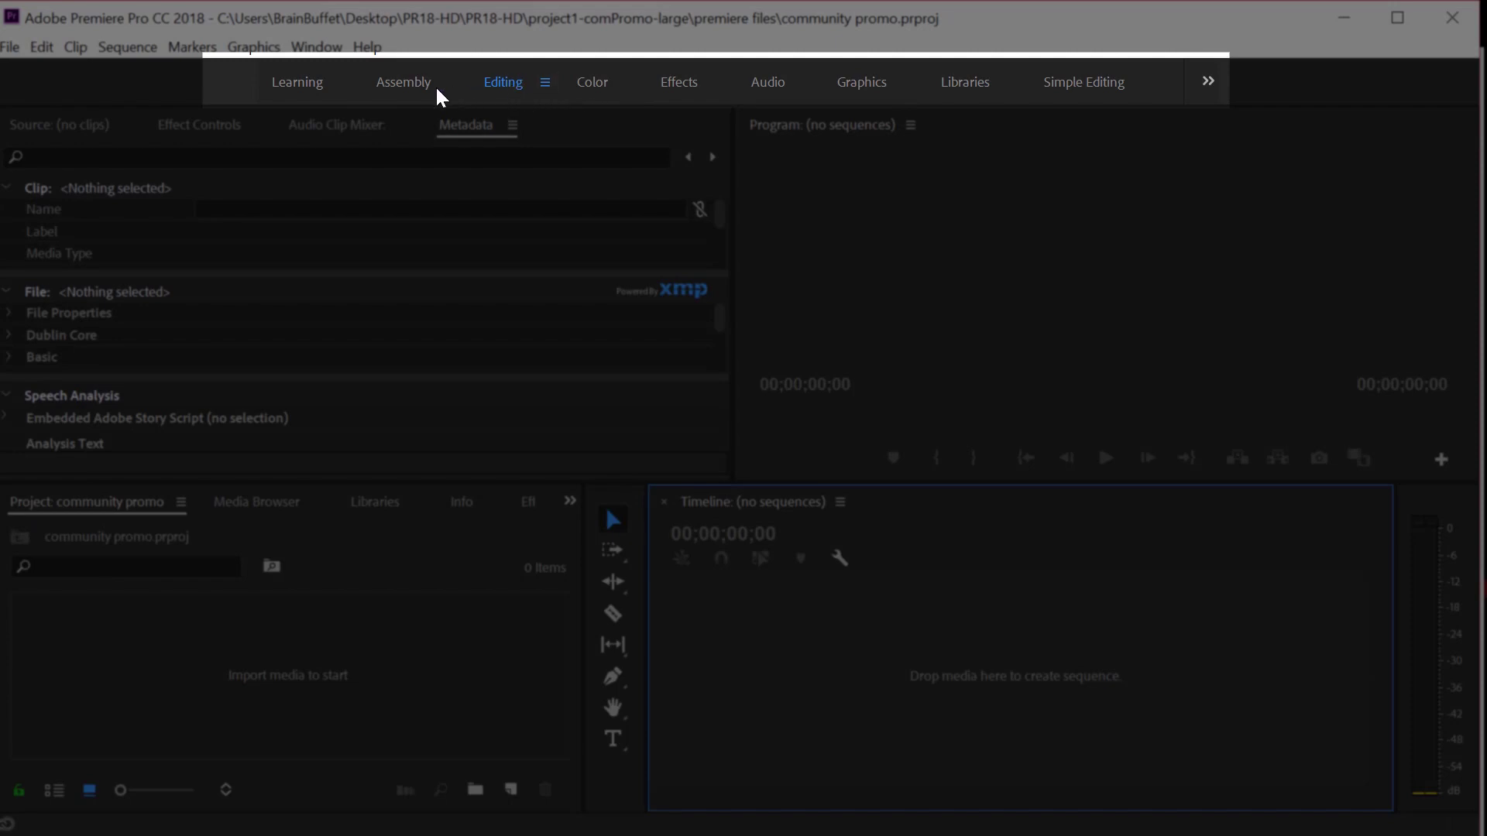
left_click(407, 80)
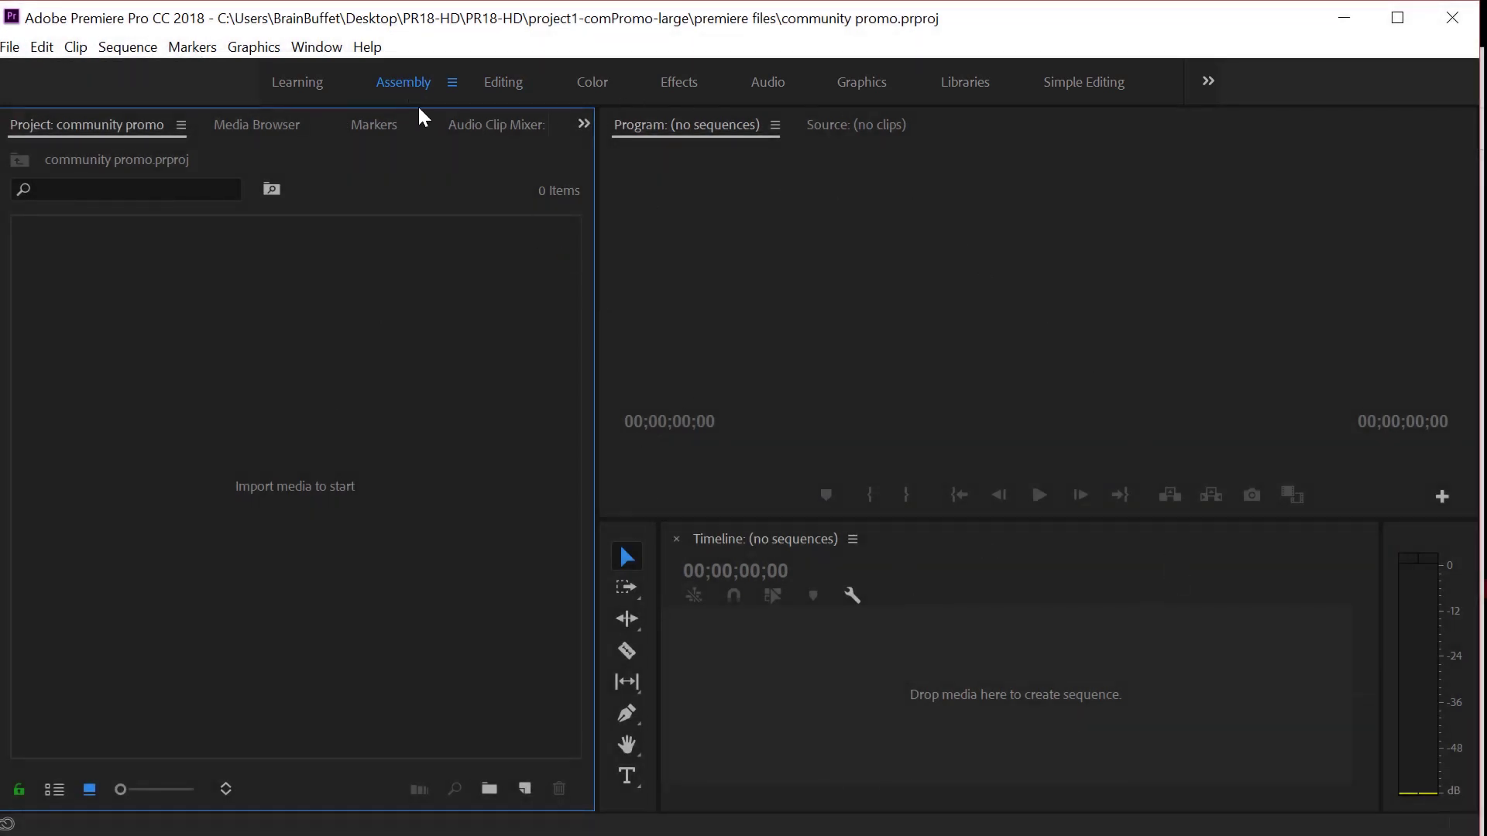
left_click(301, 83)
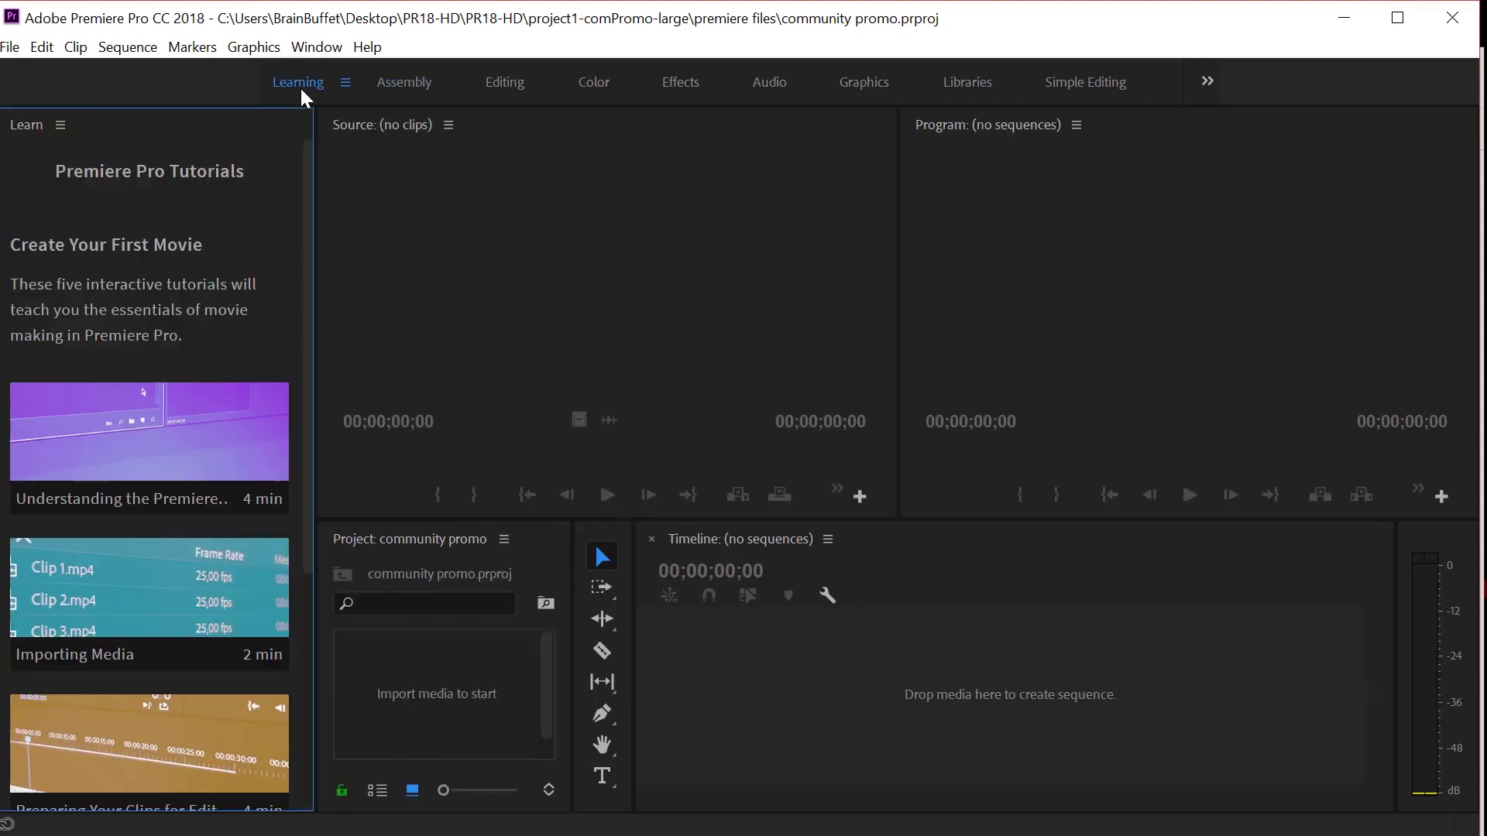
scroll(109, 503, "down", 4)
scroll(109, 514, "up", 4)
mouse_move(113, 470)
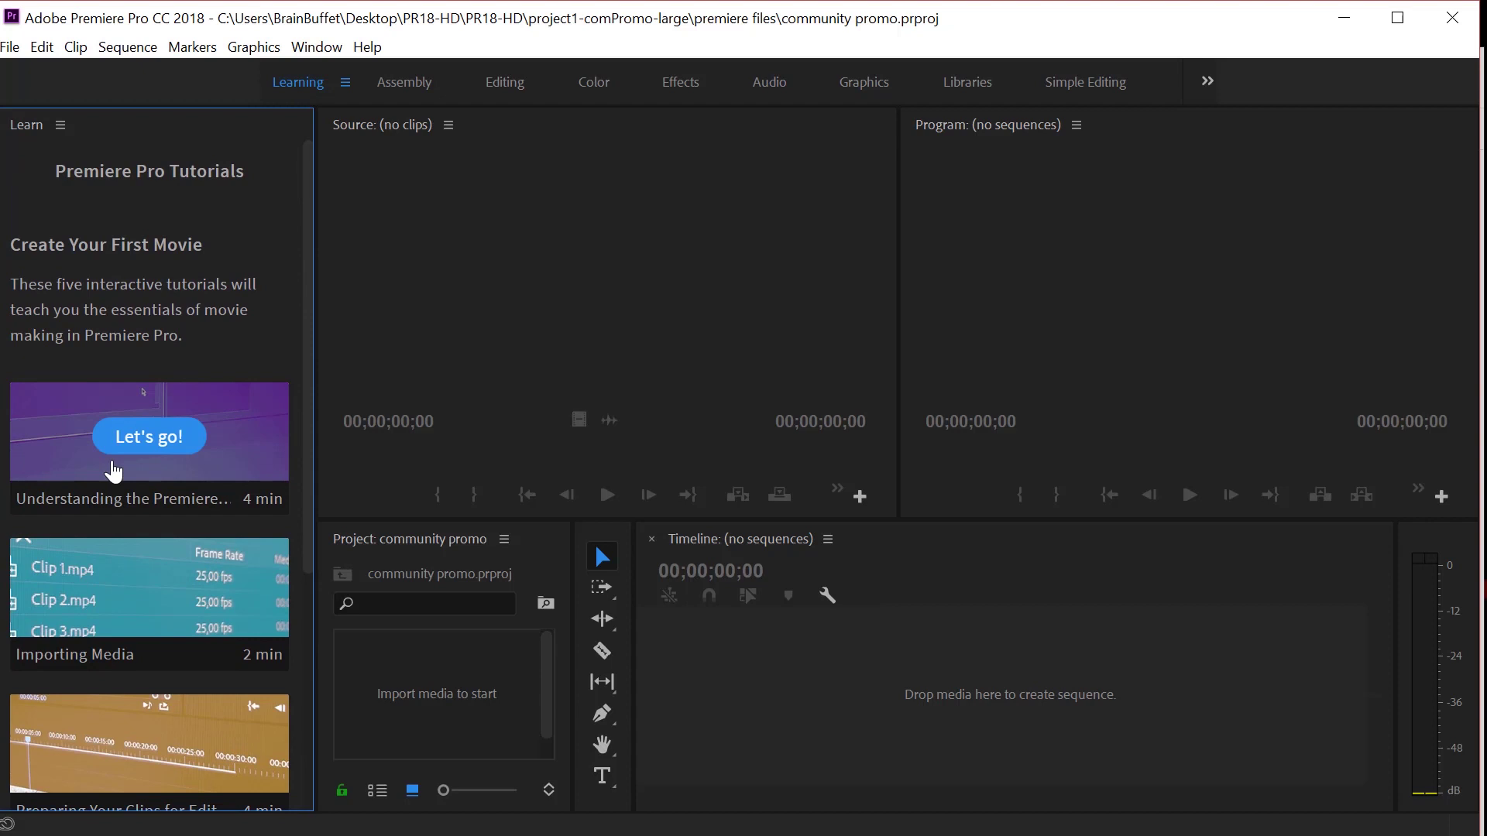
scroll(215, 583, "down", 1)
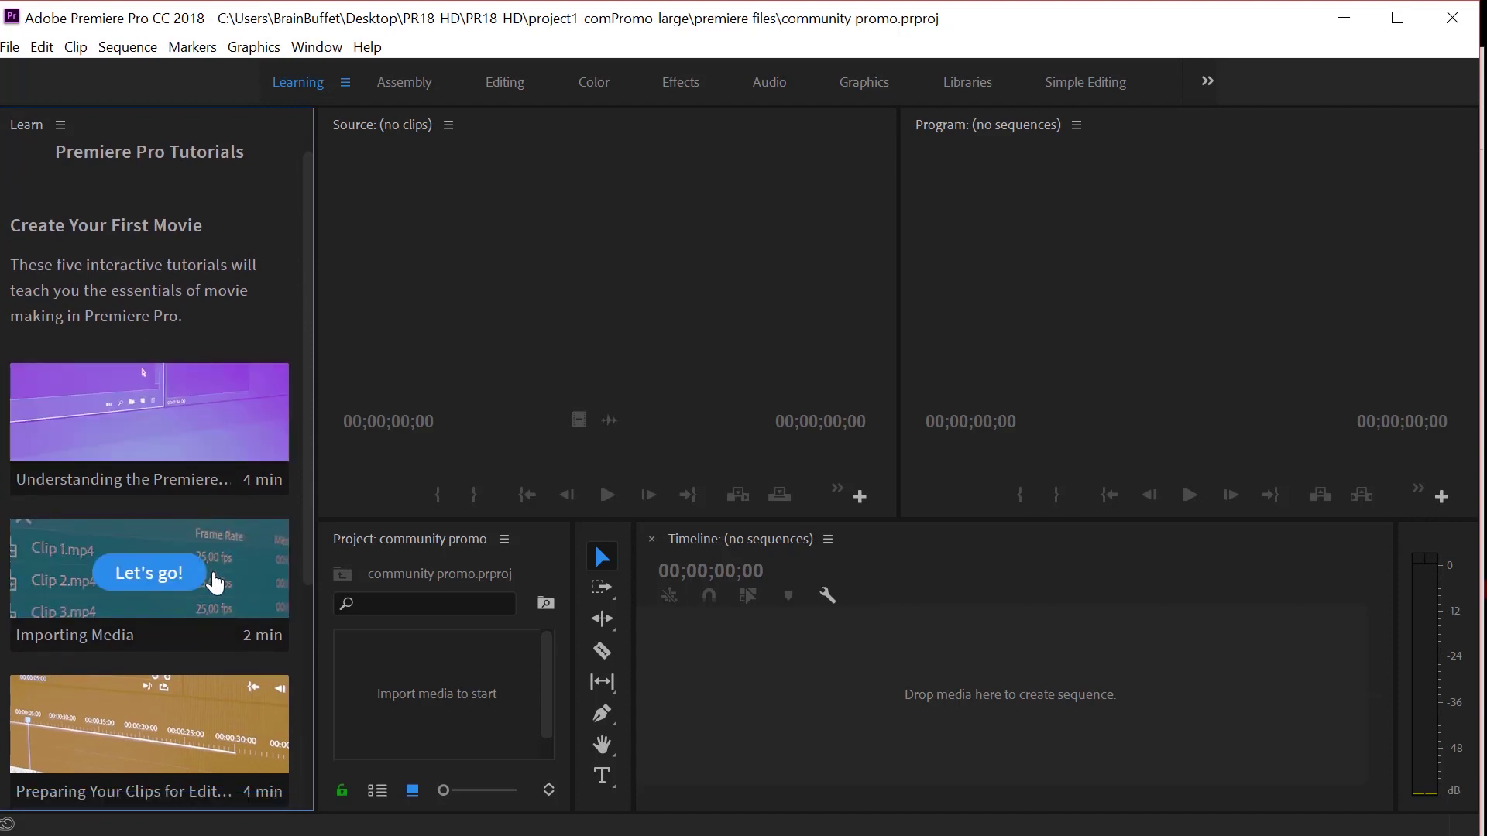
scroll(215, 582, "down", 4)
scroll(206, 581, "up", 5)
left_click(401, 84)
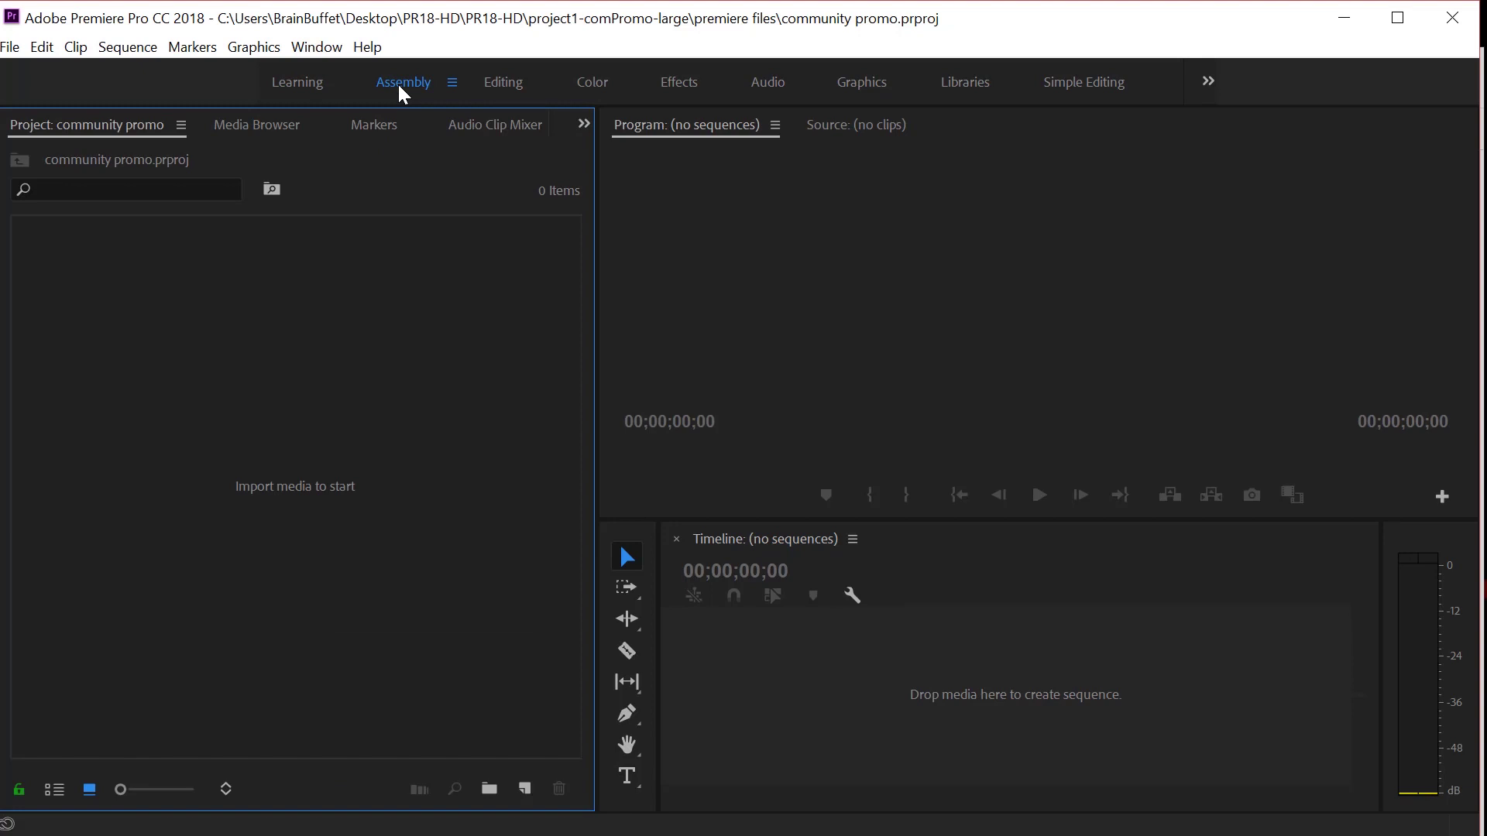
left_click(512, 96)
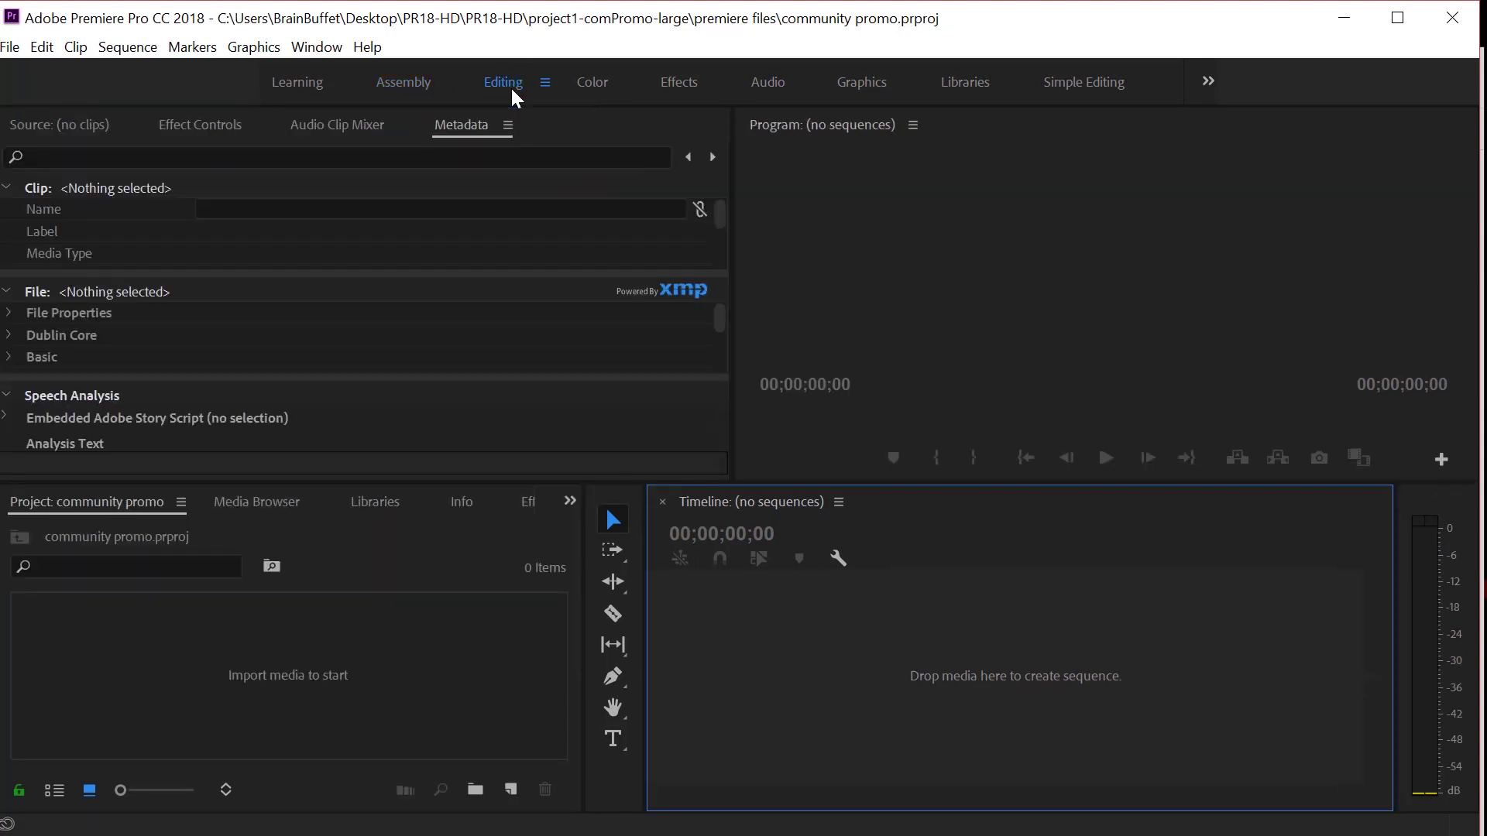
Bring Effect Controls to the front, dismiss the LogiOptions popup, and reapply the Editing workspace.
left_click(192, 128)
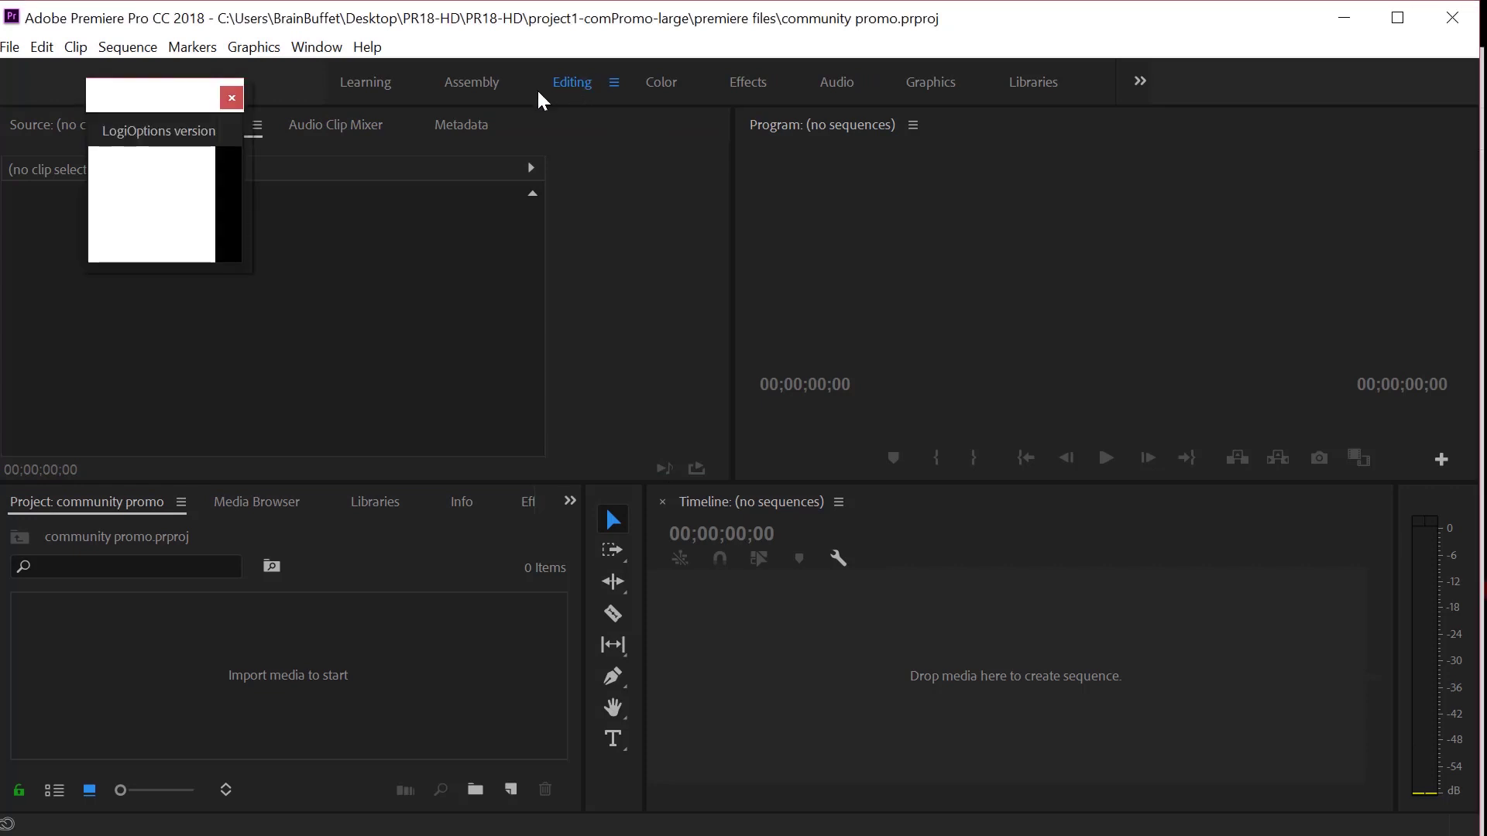
left_click(231, 98)
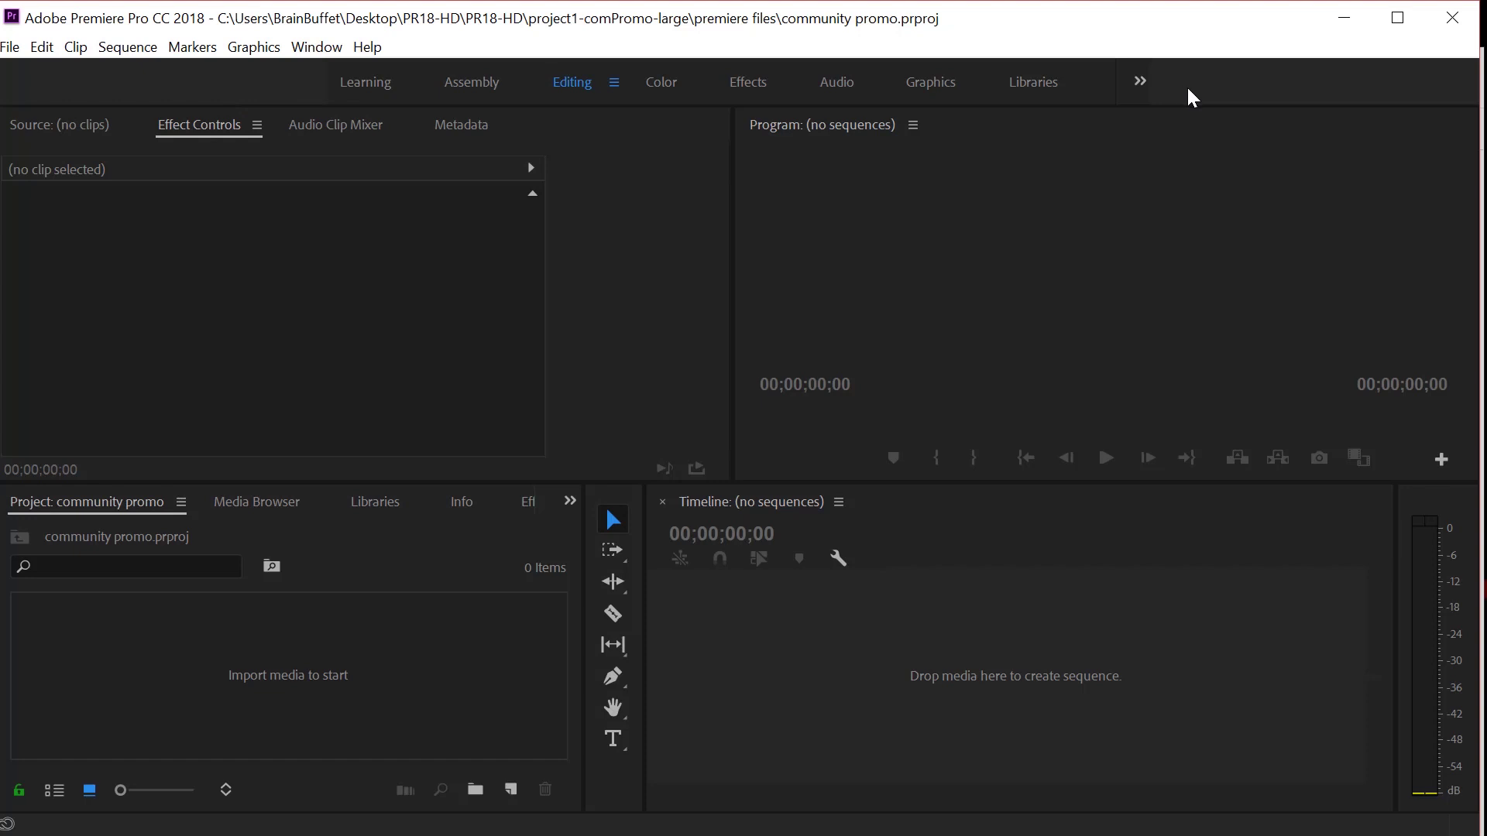
left_click(334, 51)
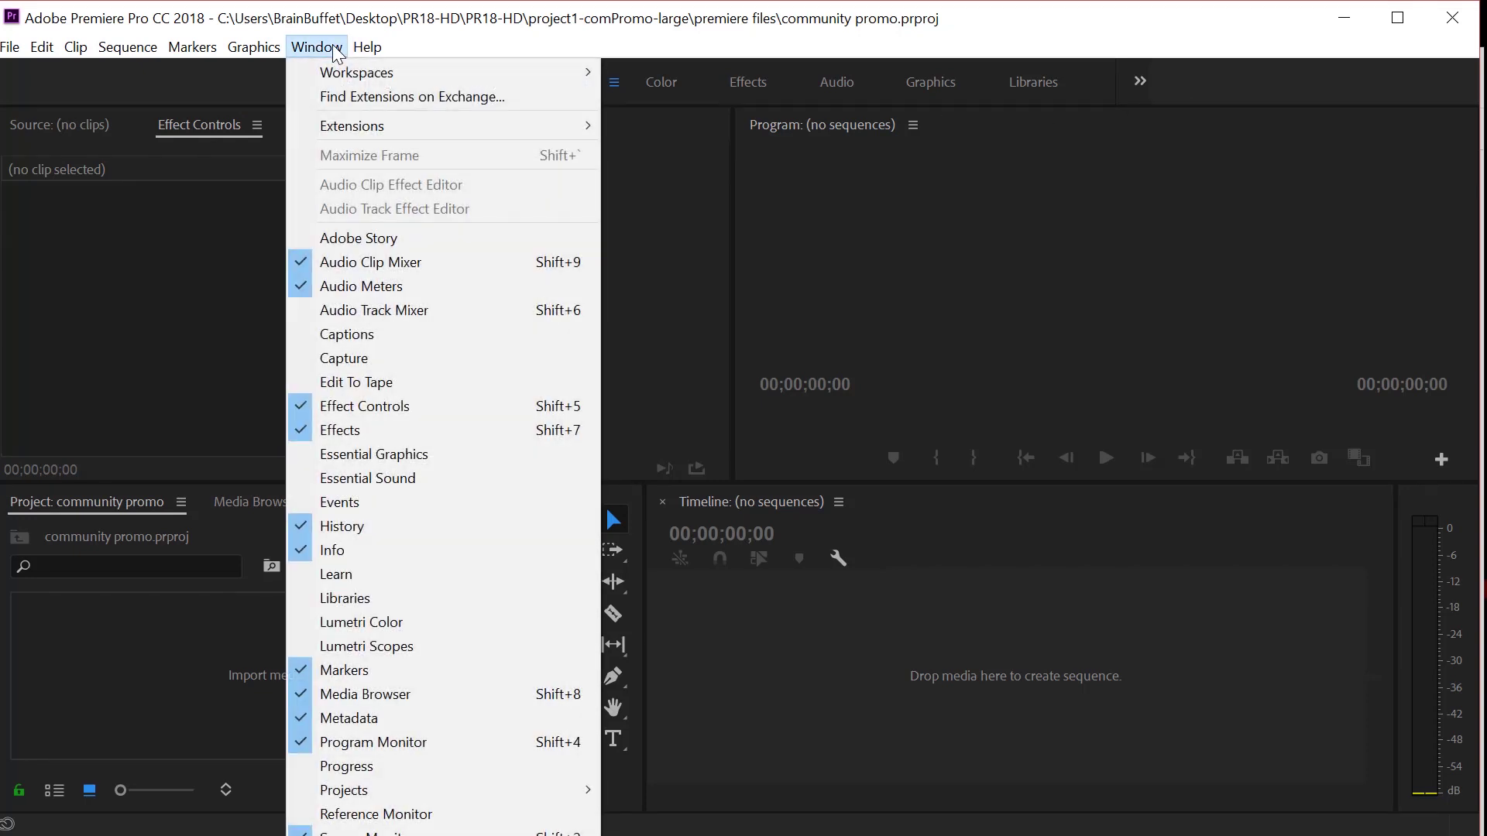
mouse_move(346, 72)
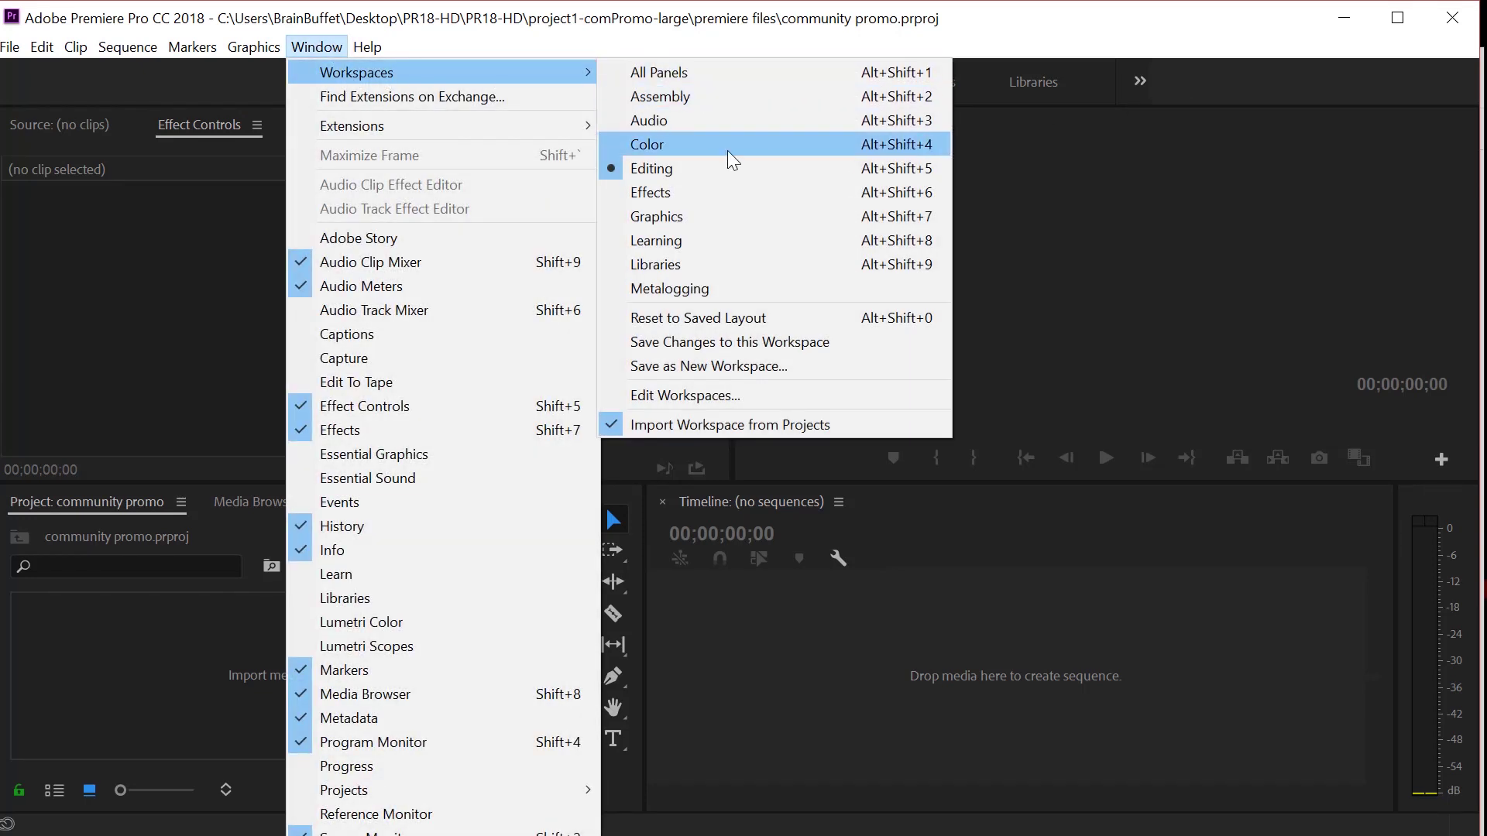
left_click(729, 166)
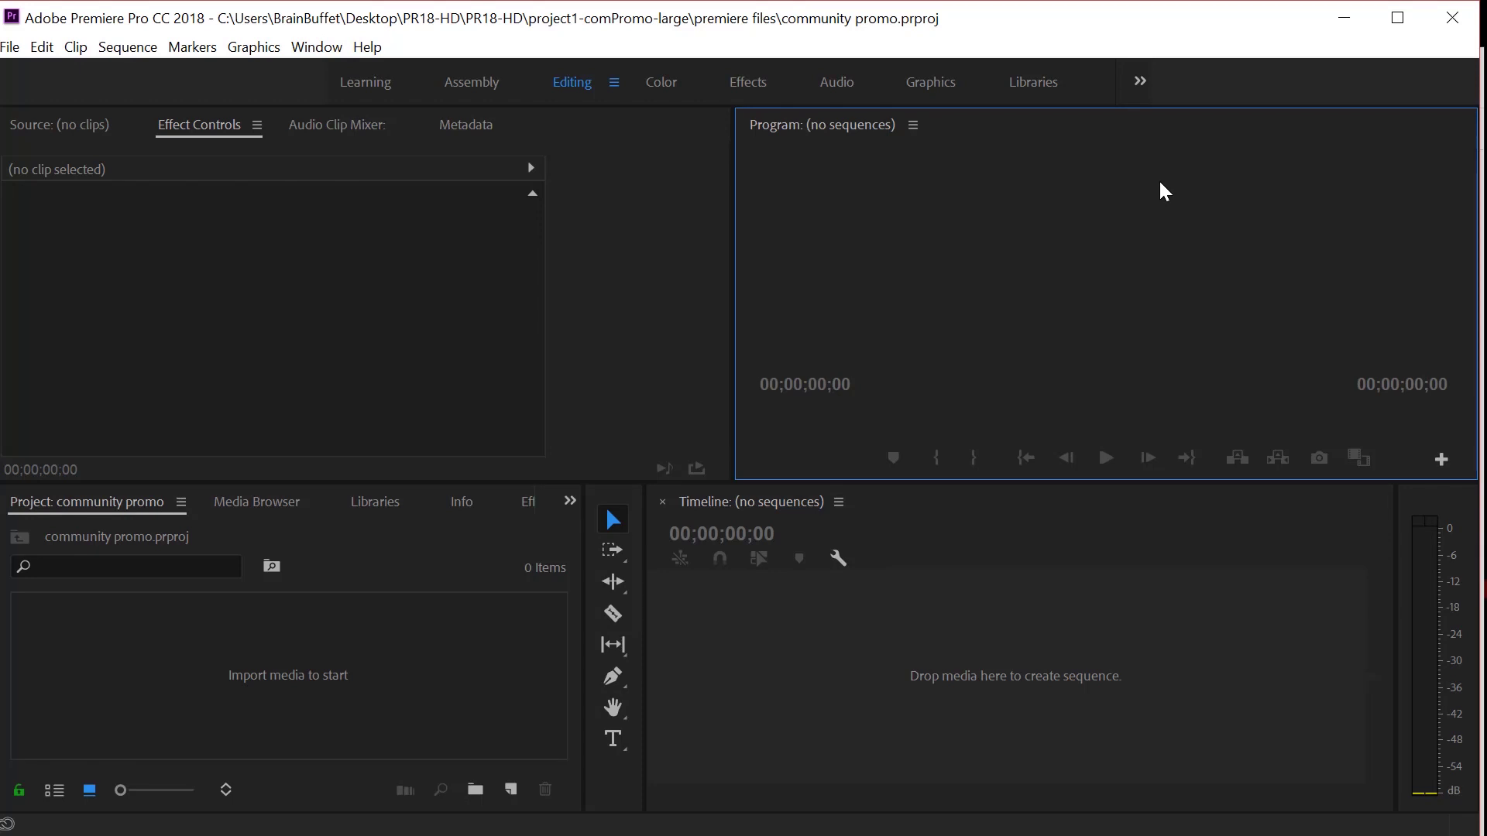
Close the Metadata and Audio Clip Mixer panels in the top-left group.
left_click(478, 129)
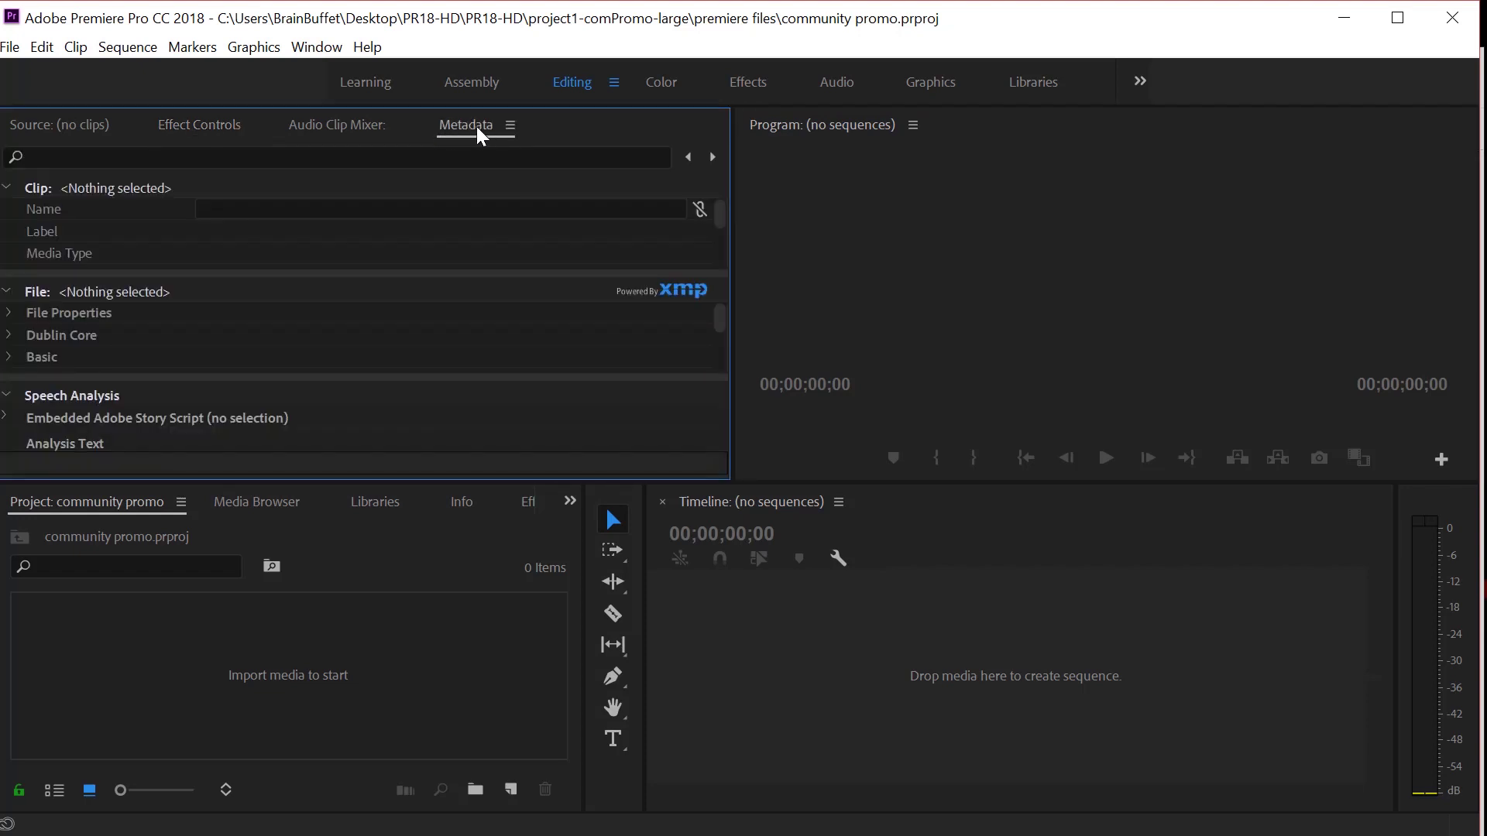
left_click(509, 125)
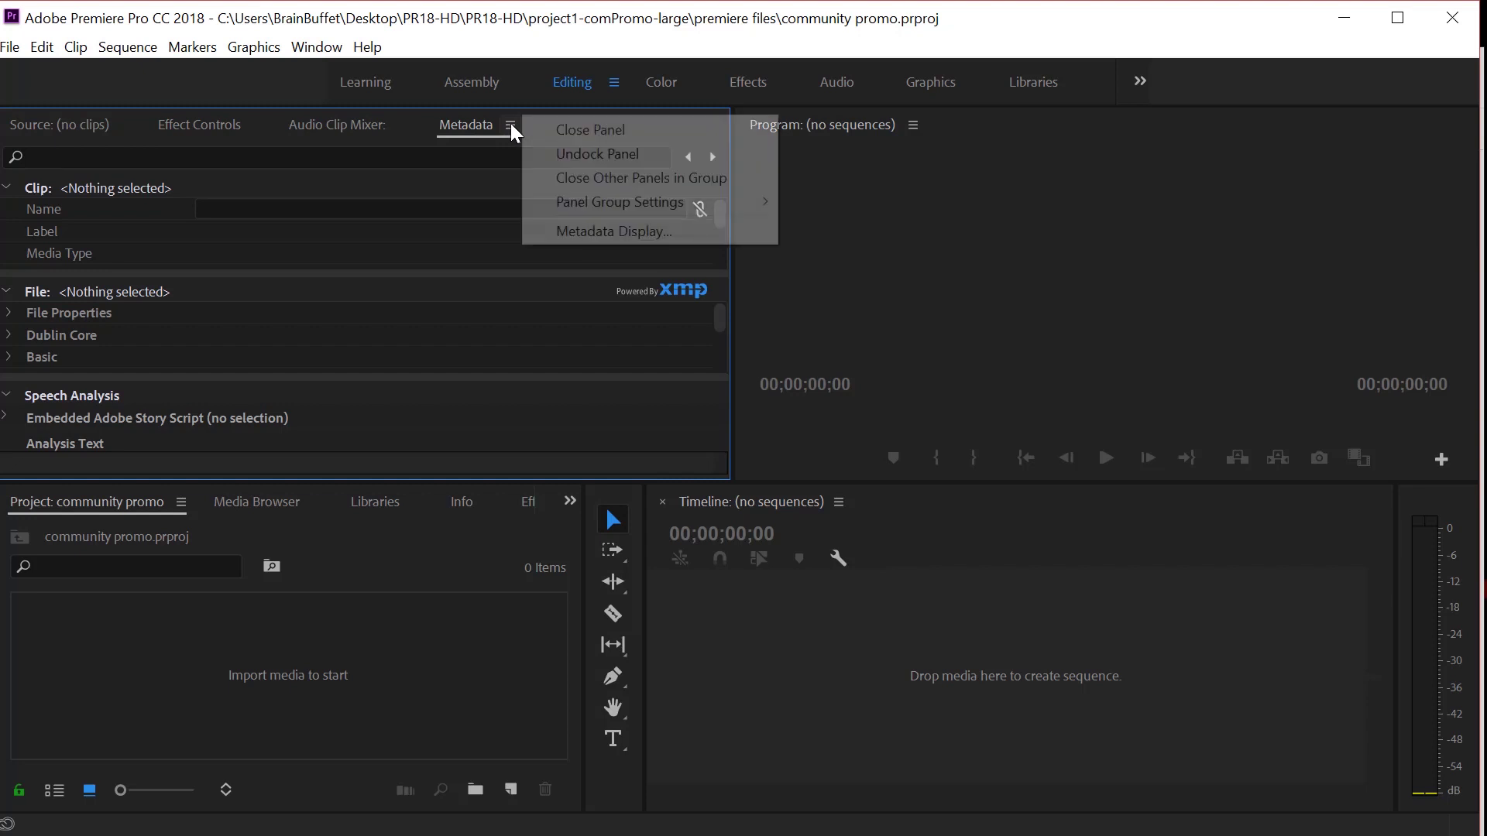
left_click(552, 132)
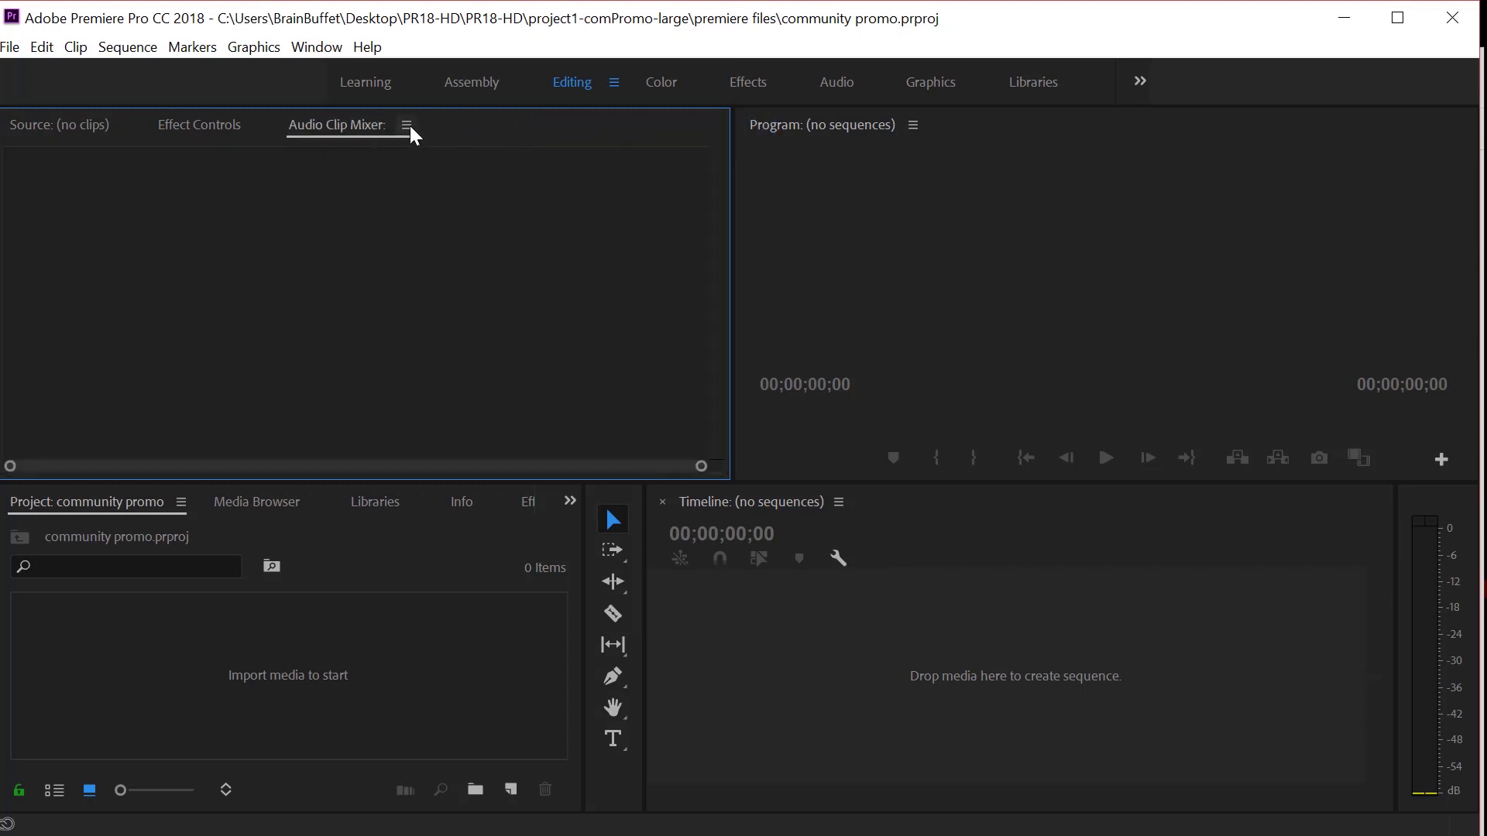
left_click(408, 125)
left_click(465, 133)
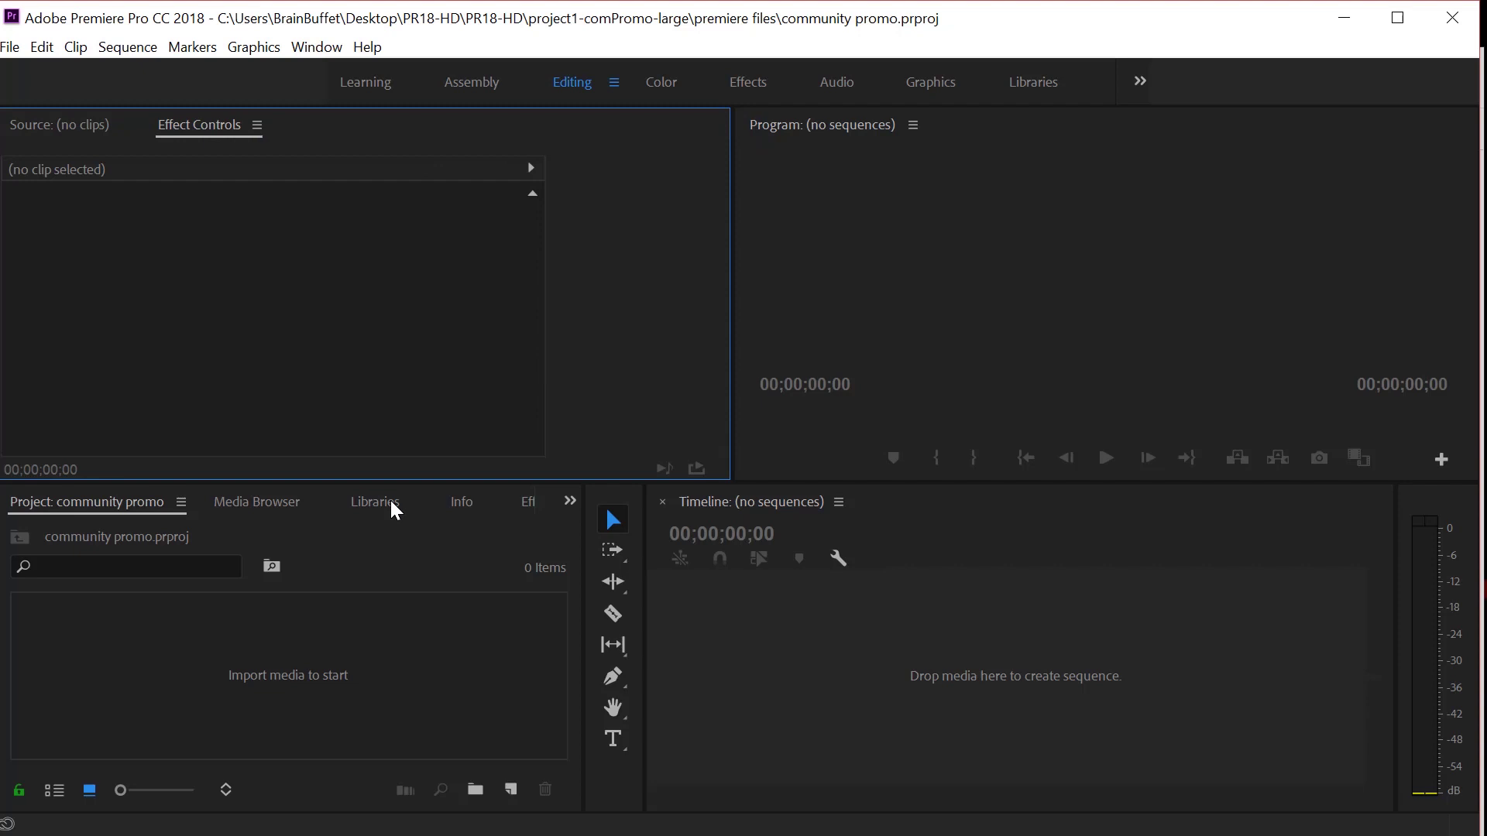
In the Project group, close the History and Markers panels through their panel menus.
left_click(377, 535)
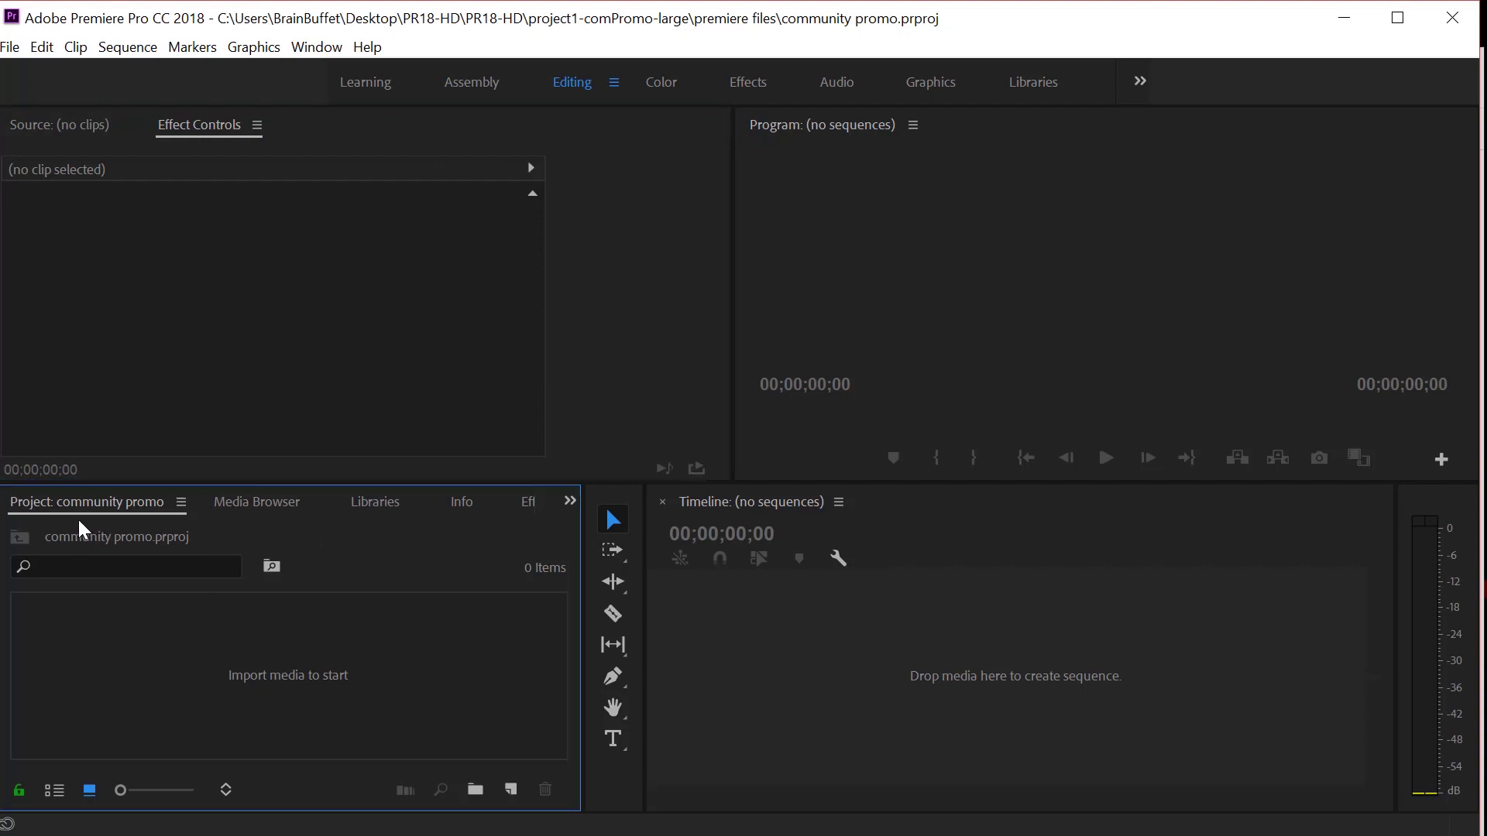
left_click(571, 502)
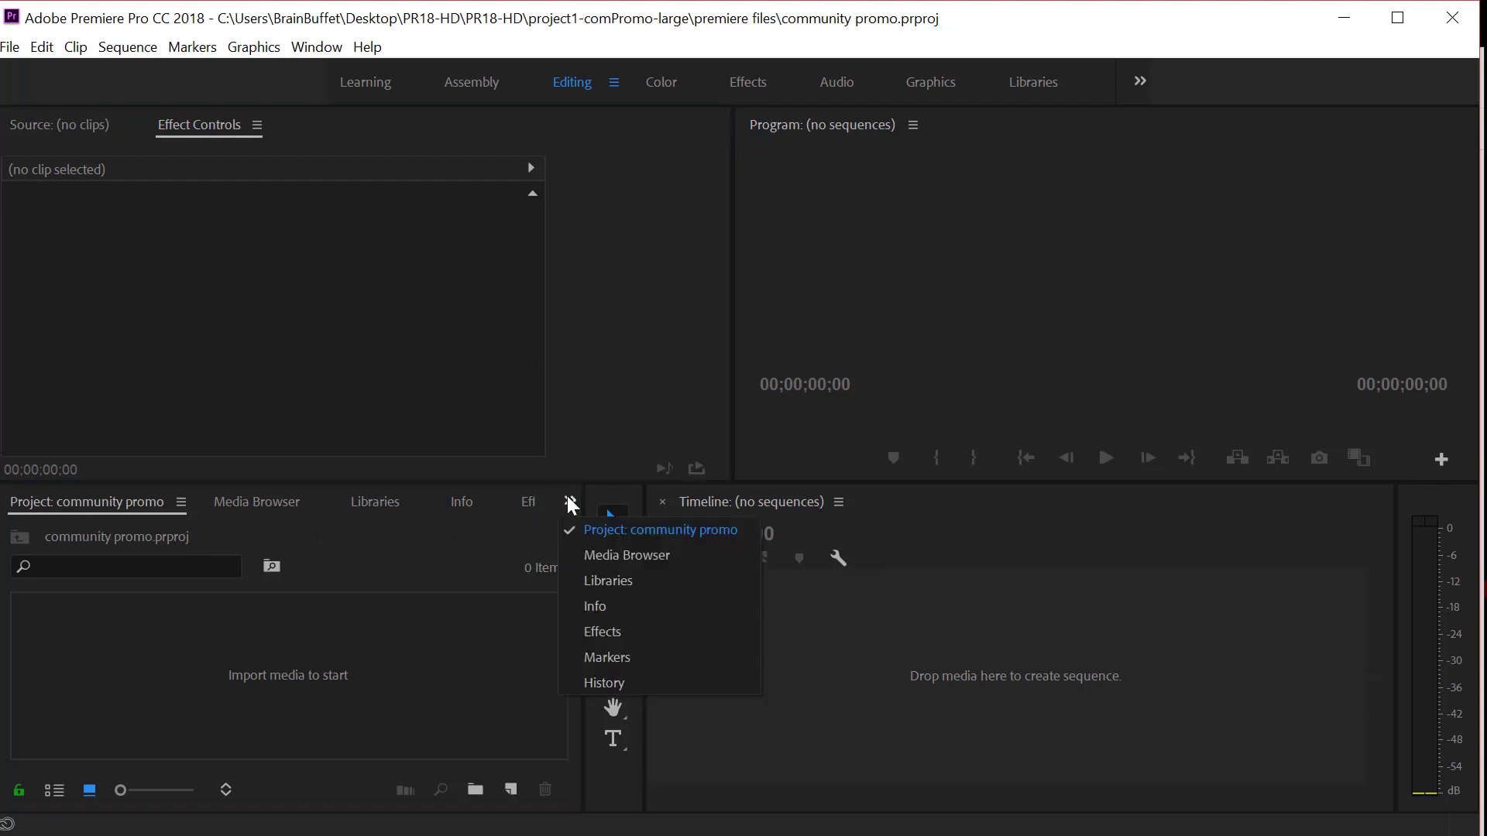
left_click(570, 501)
left_click(570, 502)
left_click(604, 683)
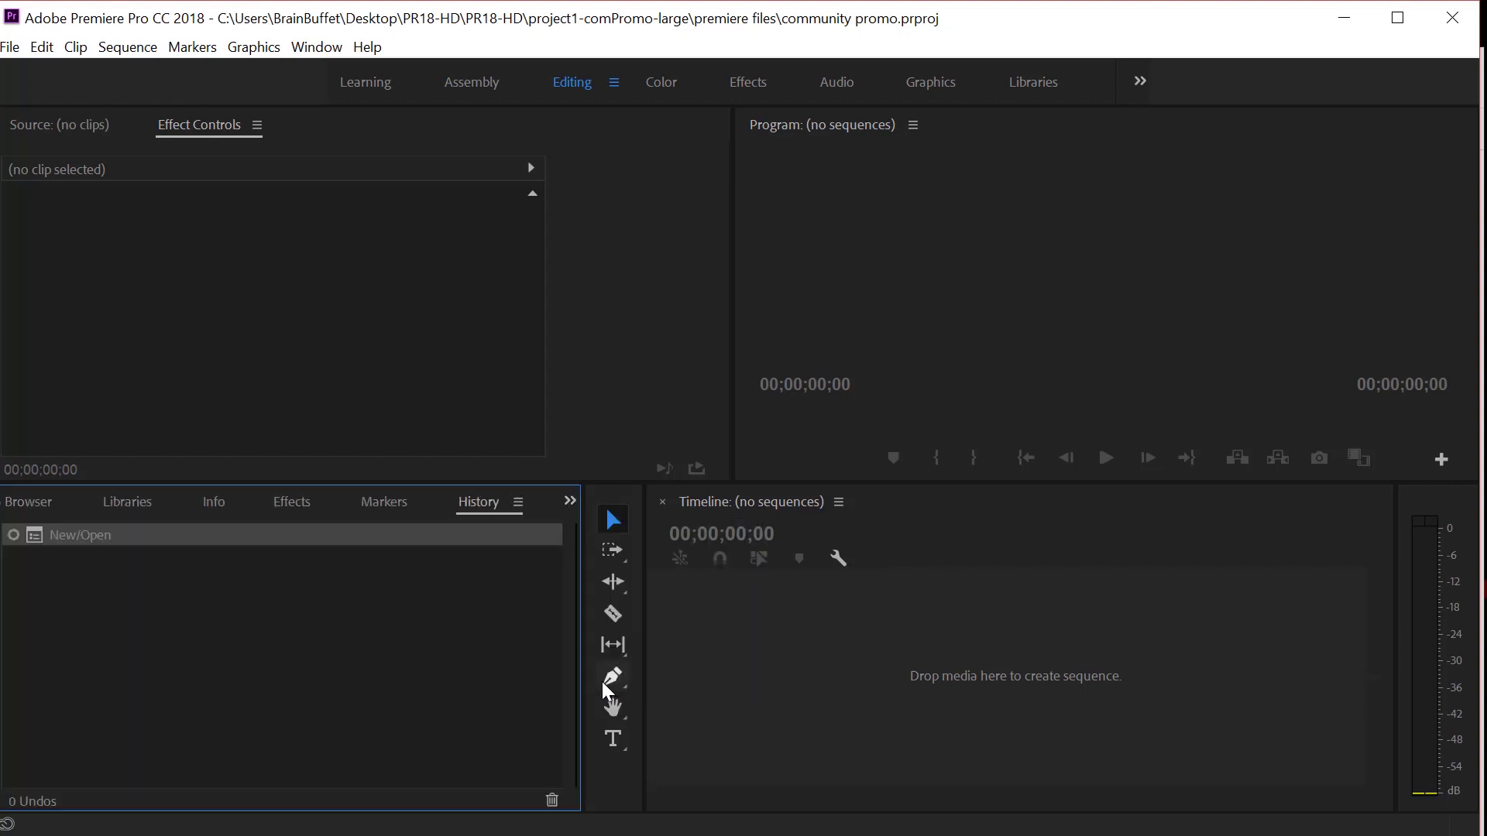
left_click(517, 502)
left_click(564, 508)
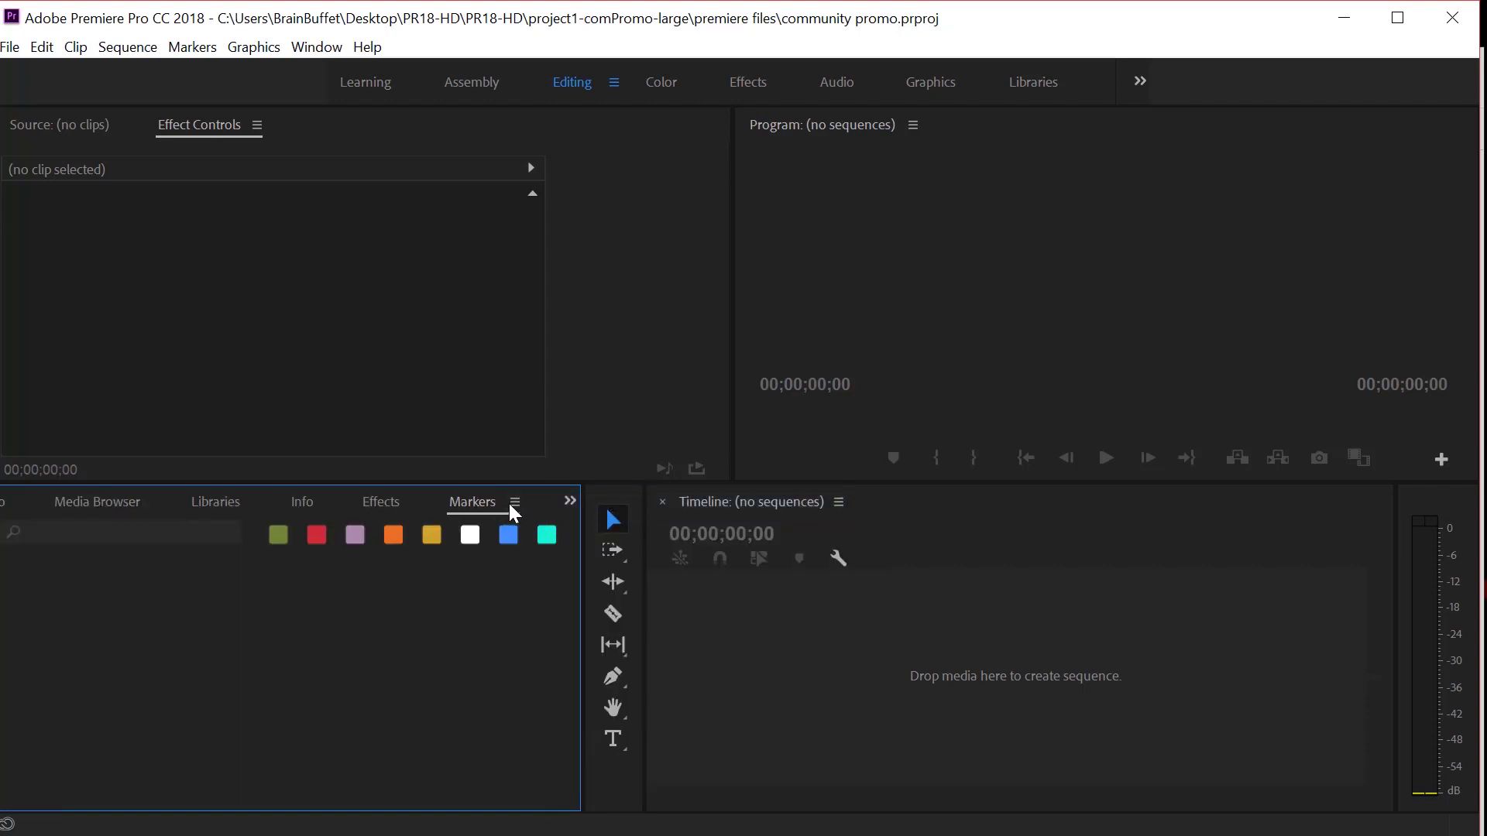
left_click(514, 501)
left_click(555, 508)
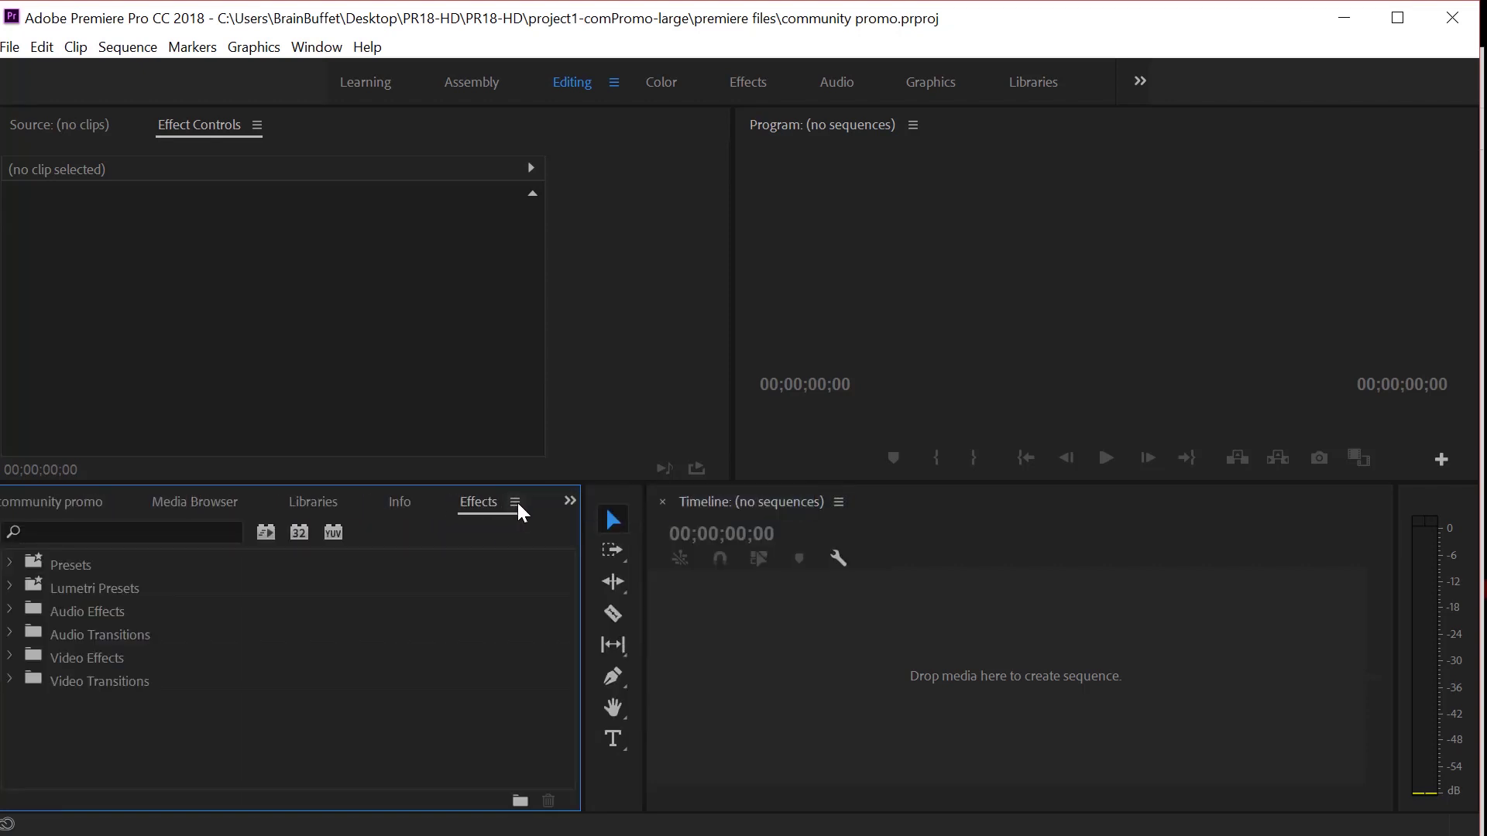
Close the Info and Libraries panels, then return to the Project bin.
left_click(398, 503)
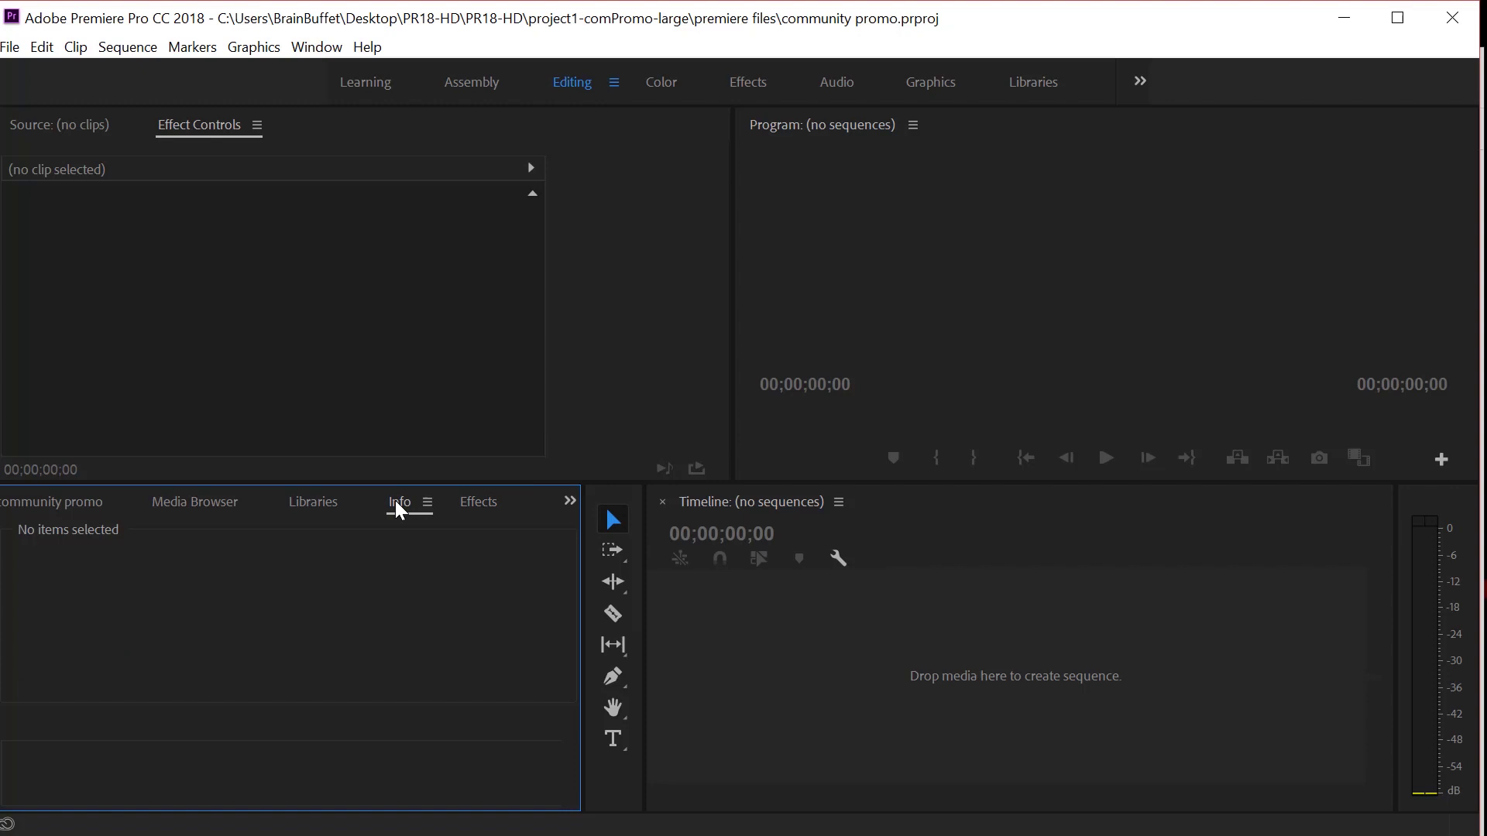
left_click(428, 504)
left_click(462, 506)
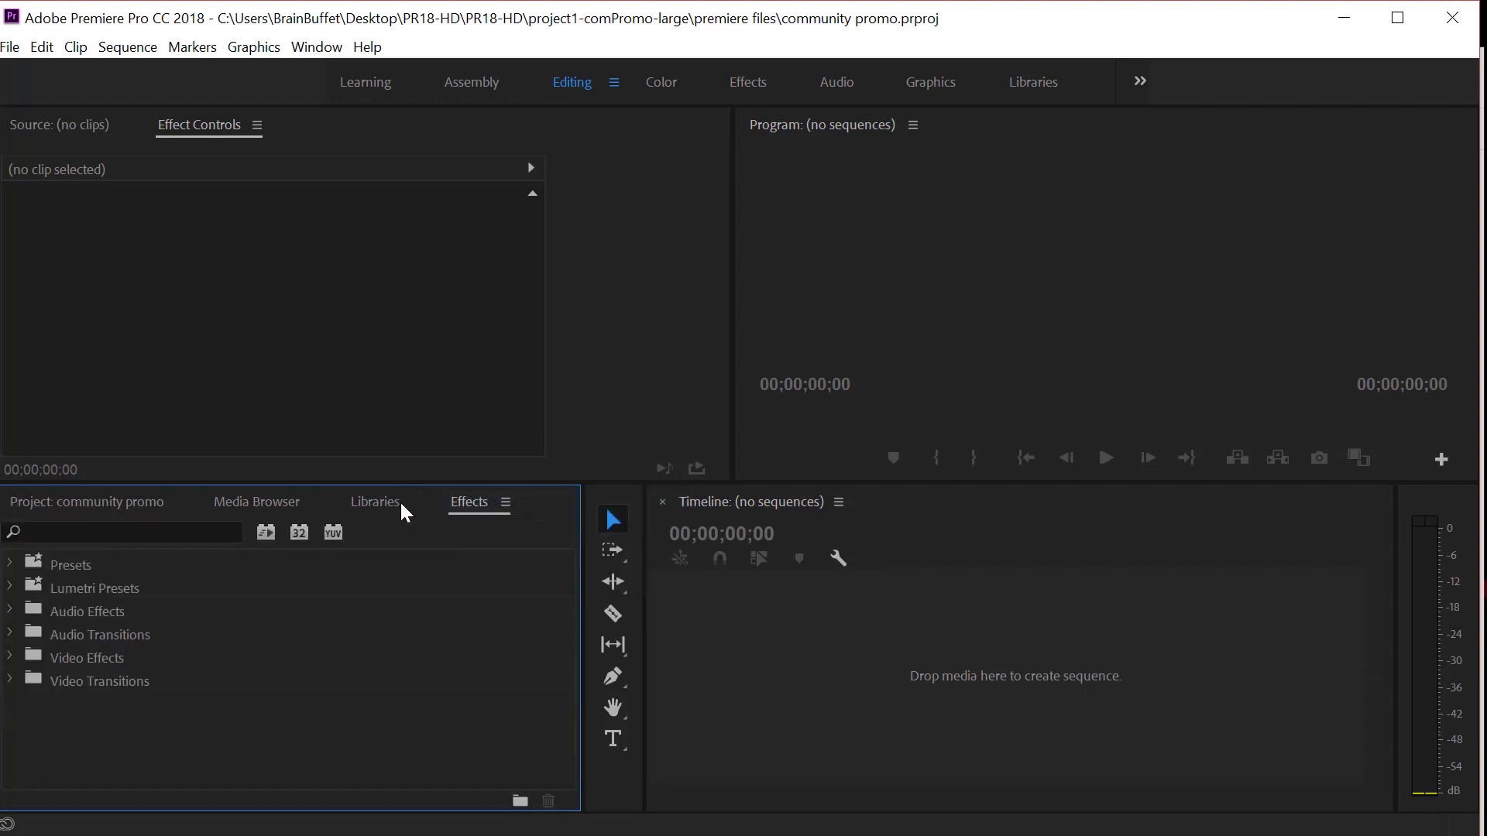
left_click(401, 505)
left_click(420, 502)
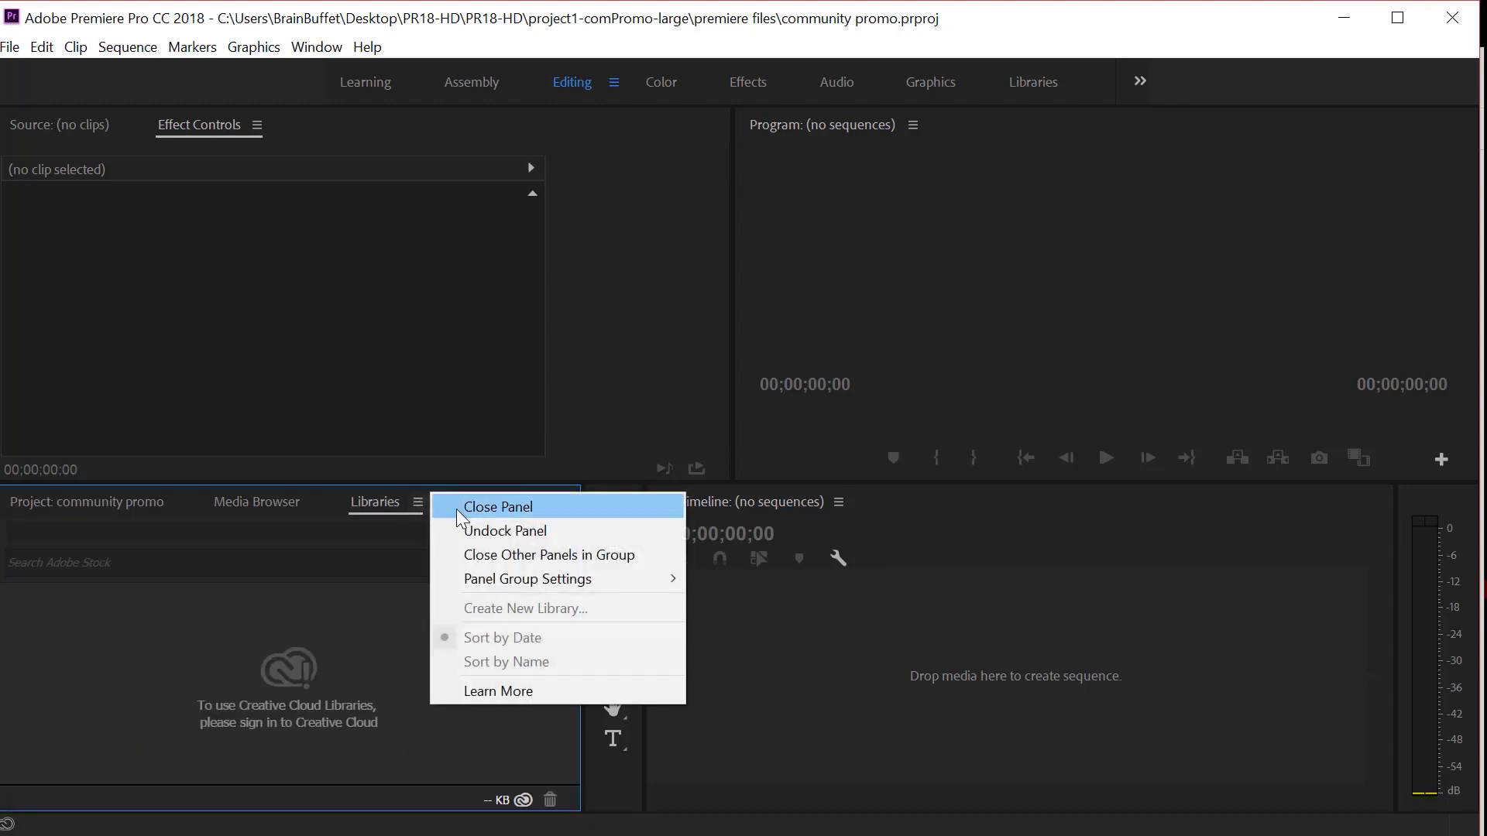
left_click(457, 508)
left_click(292, 513)
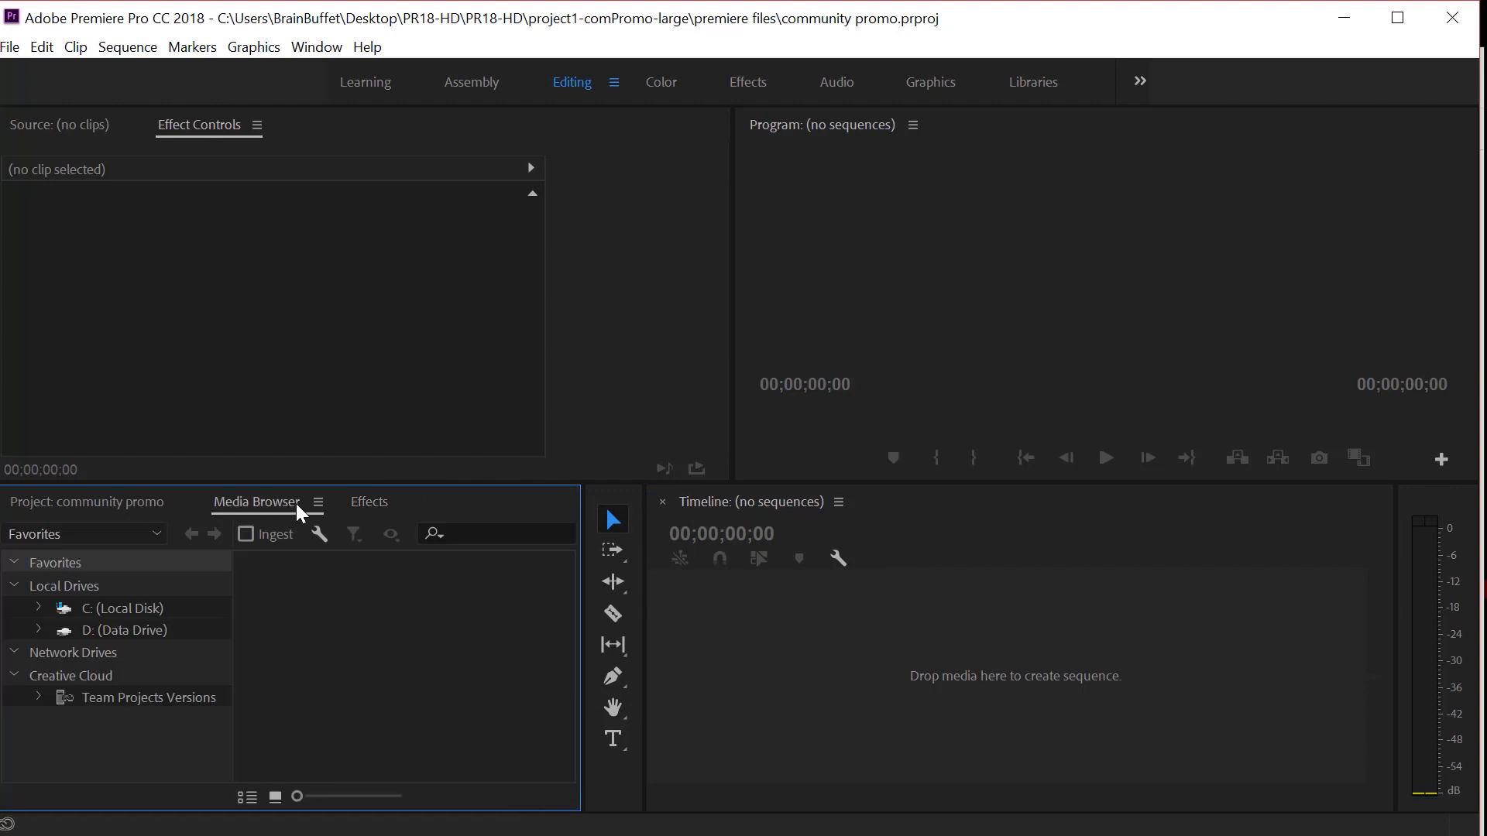
left_click(147, 511)
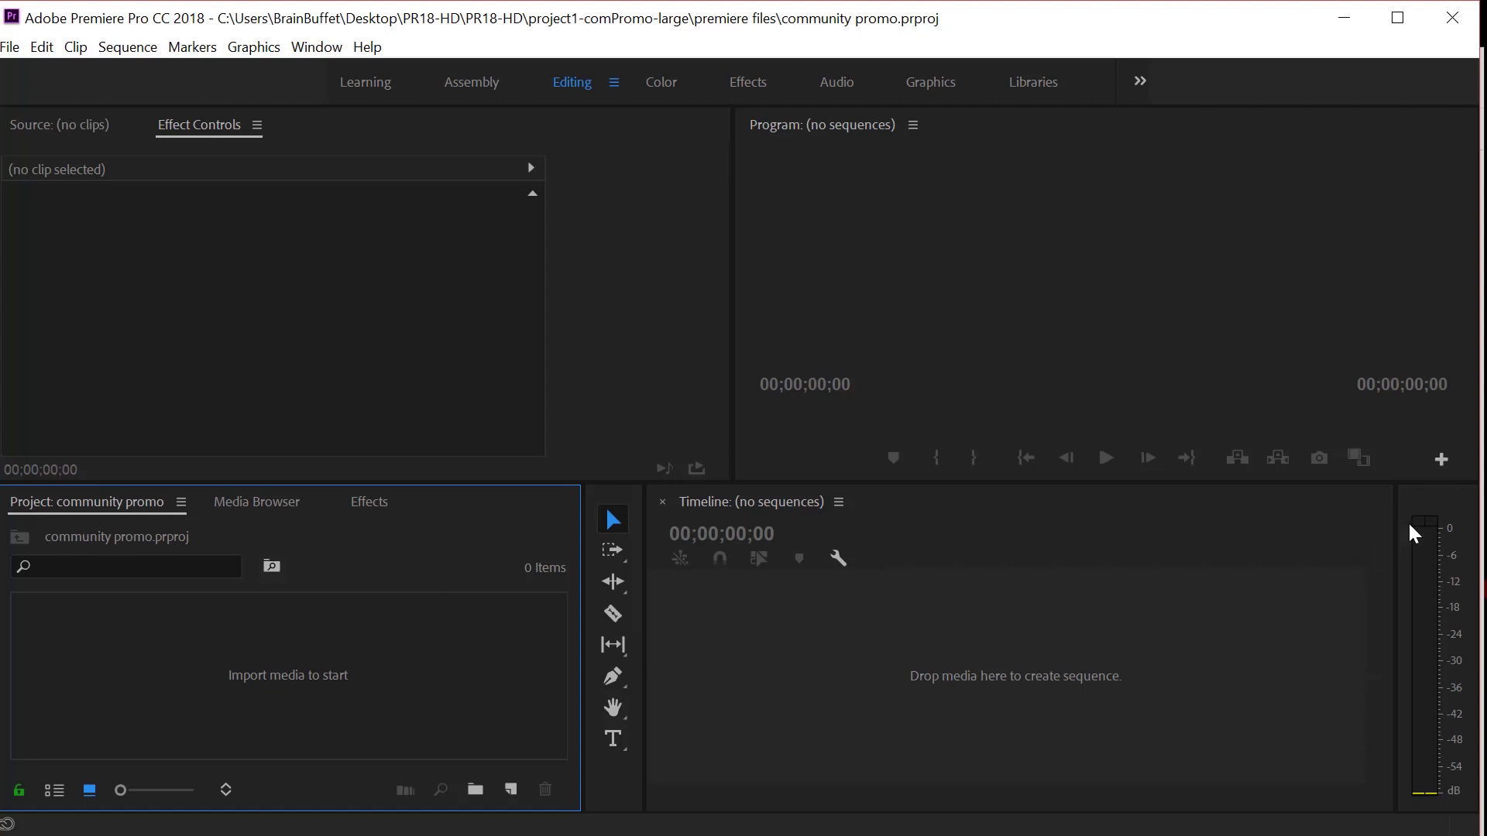
left_click(1447, 505)
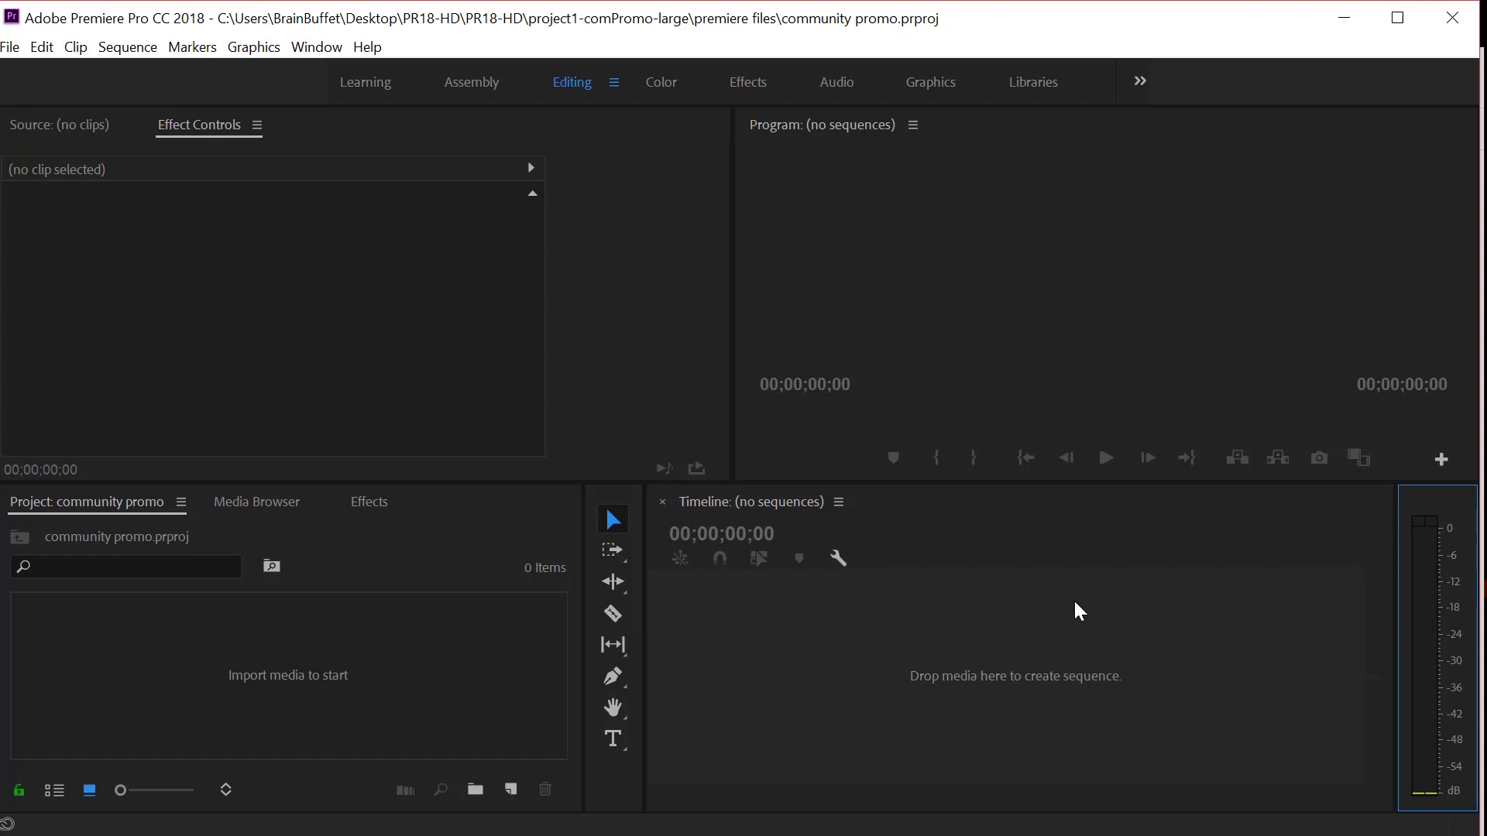
left_click(997, 579)
left_click(628, 542)
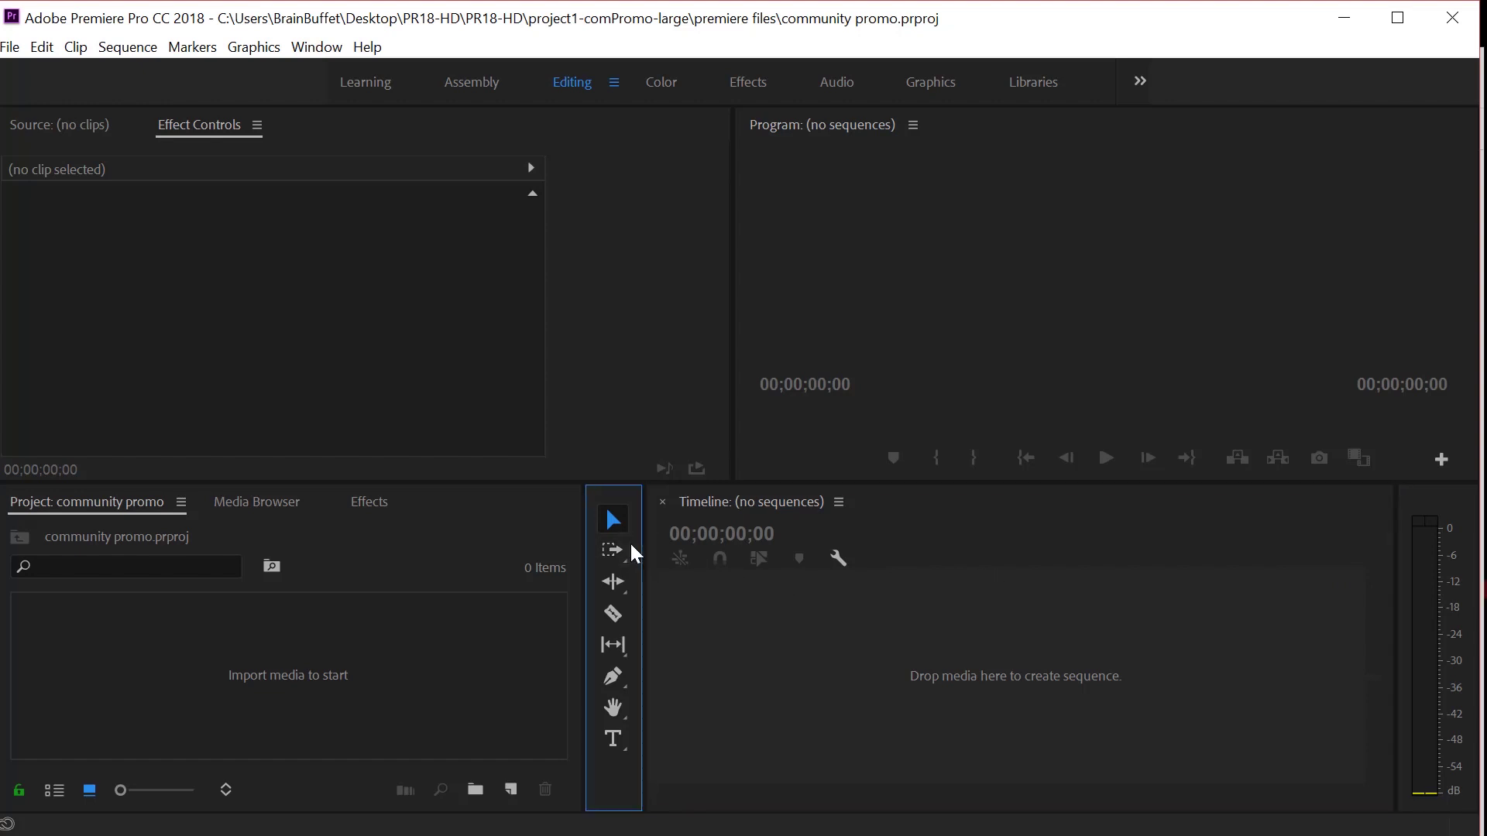
left_click(369, 500)
left_click(280, 503)
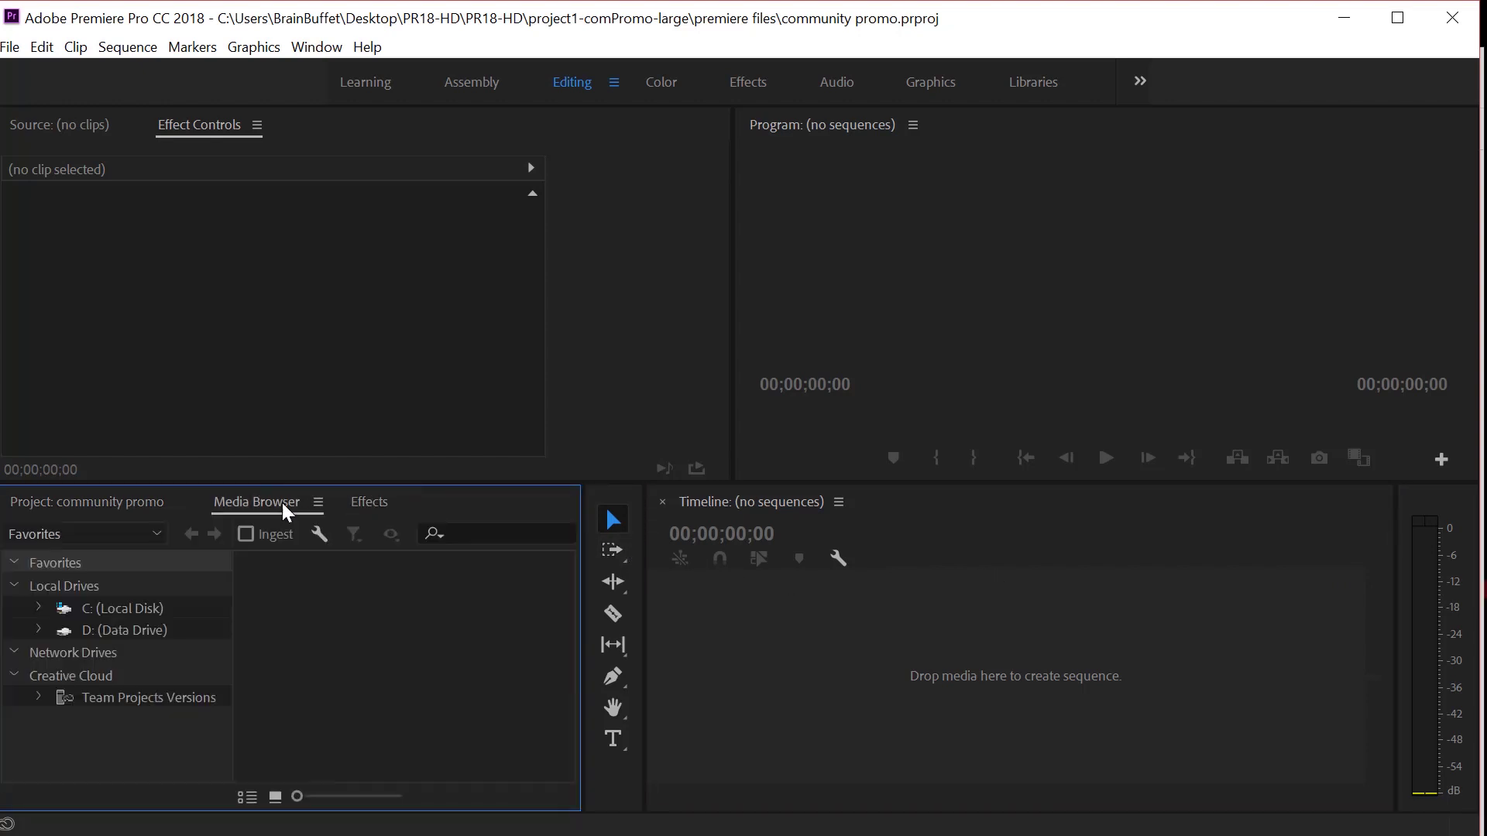
left_click(110, 502)
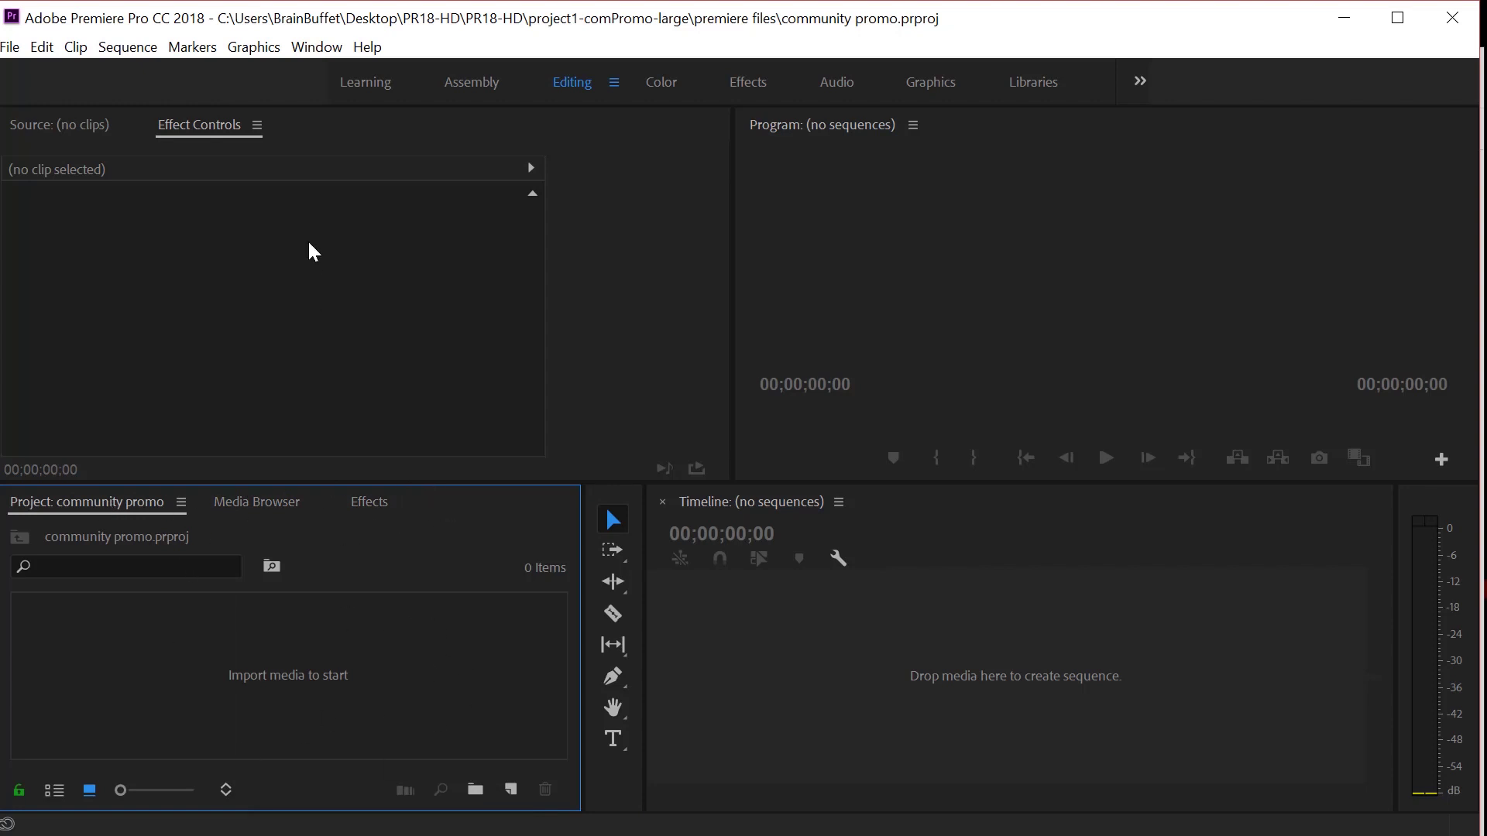
left_click(33, 124)
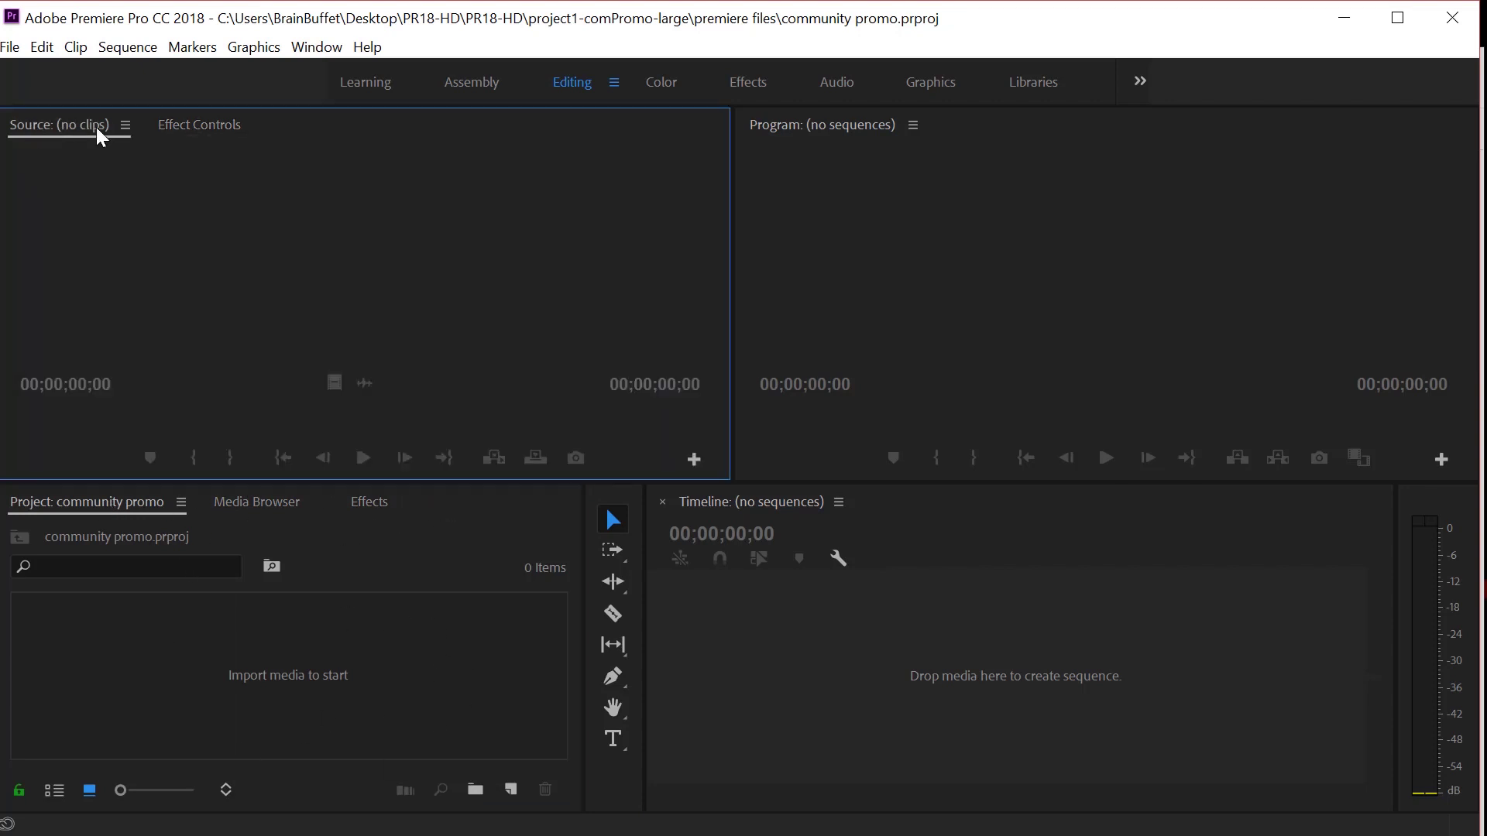
left_click(180, 126)
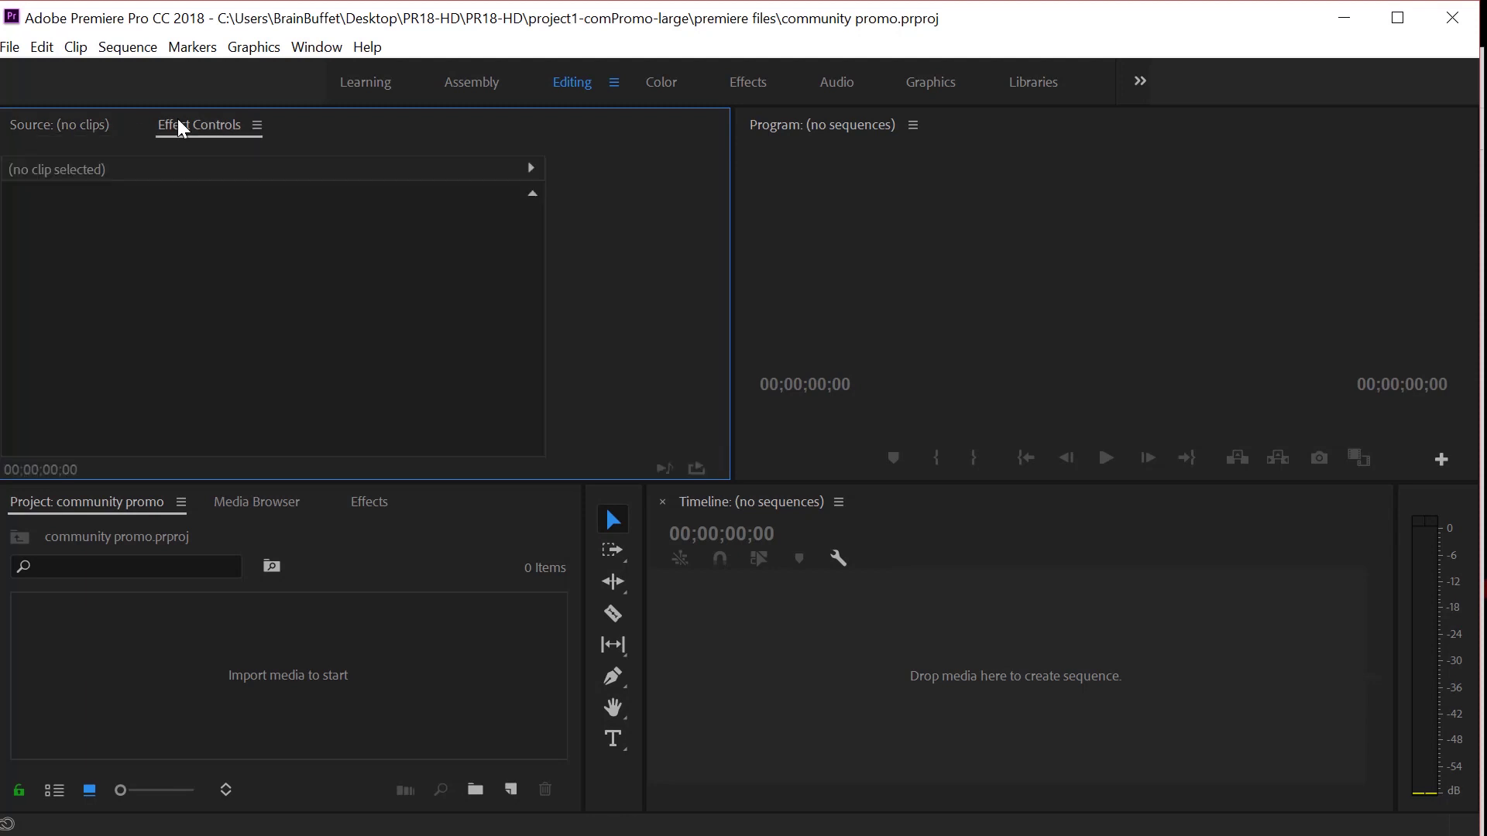
left_click(796, 130)
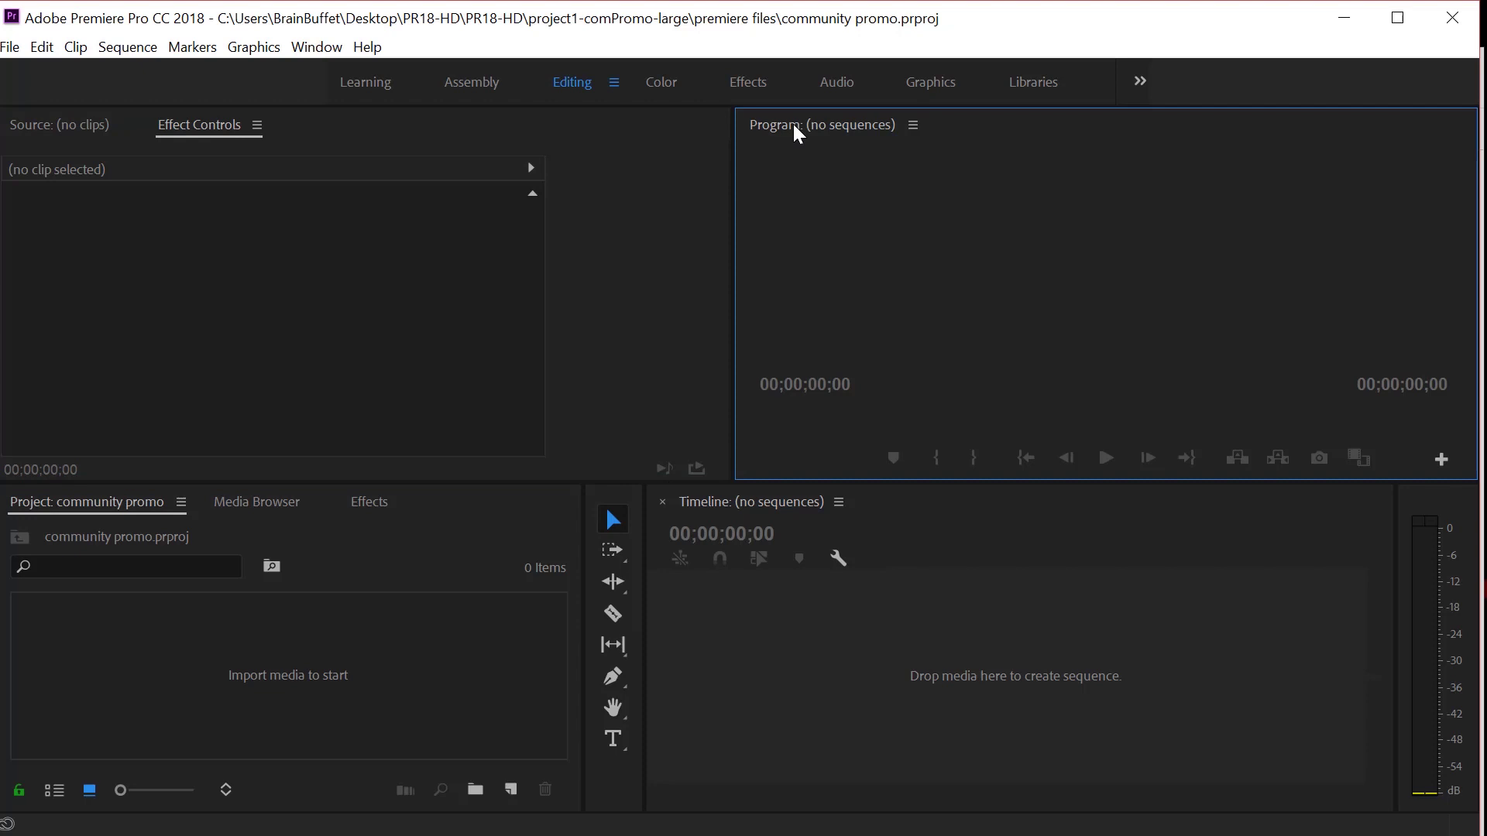
Save the current panel layout as a new workspace named 'simple edit ws'.
left_click(317, 48)
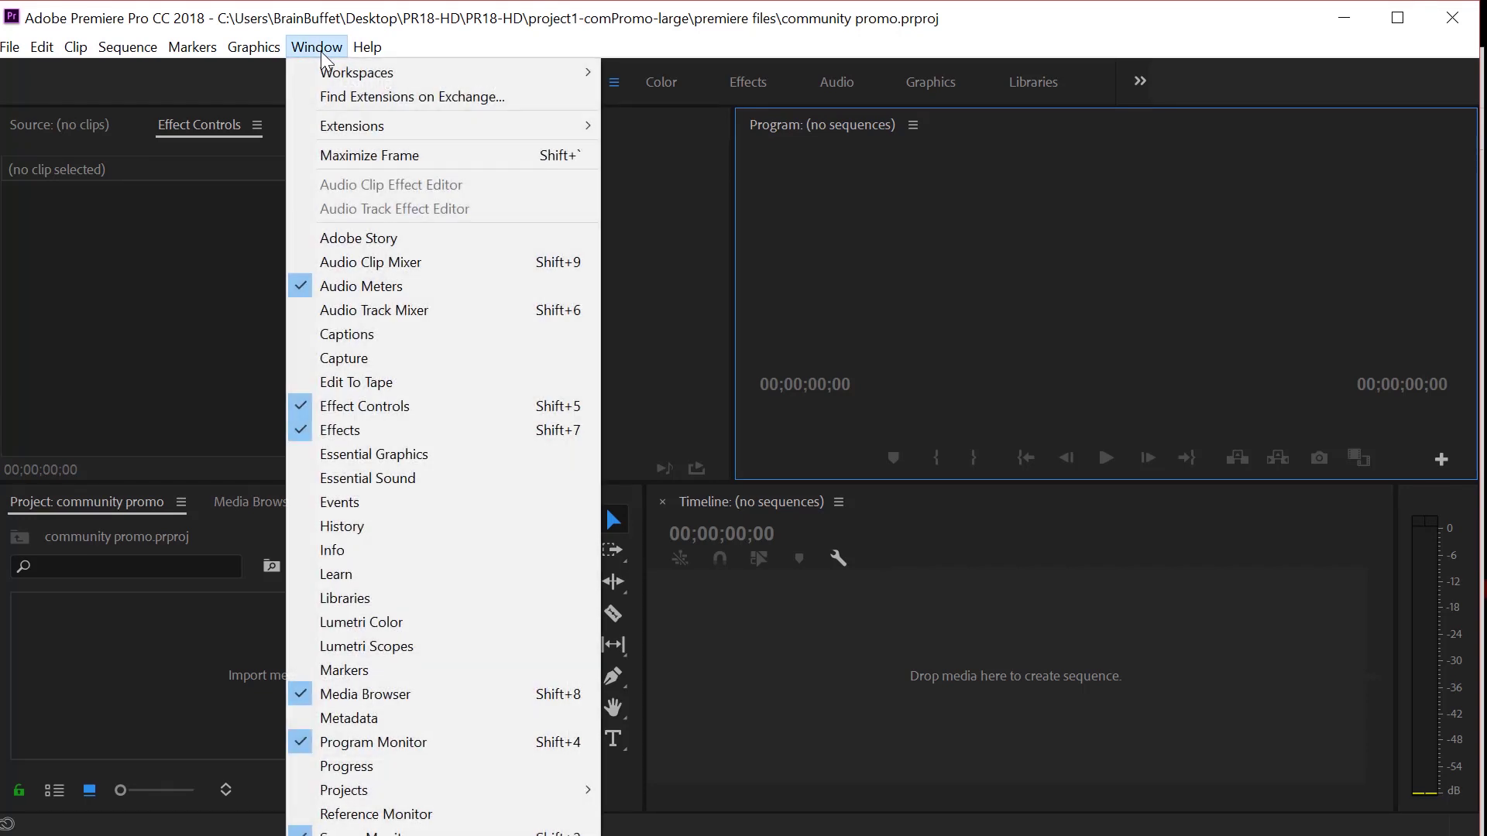
mouse_move(346, 72)
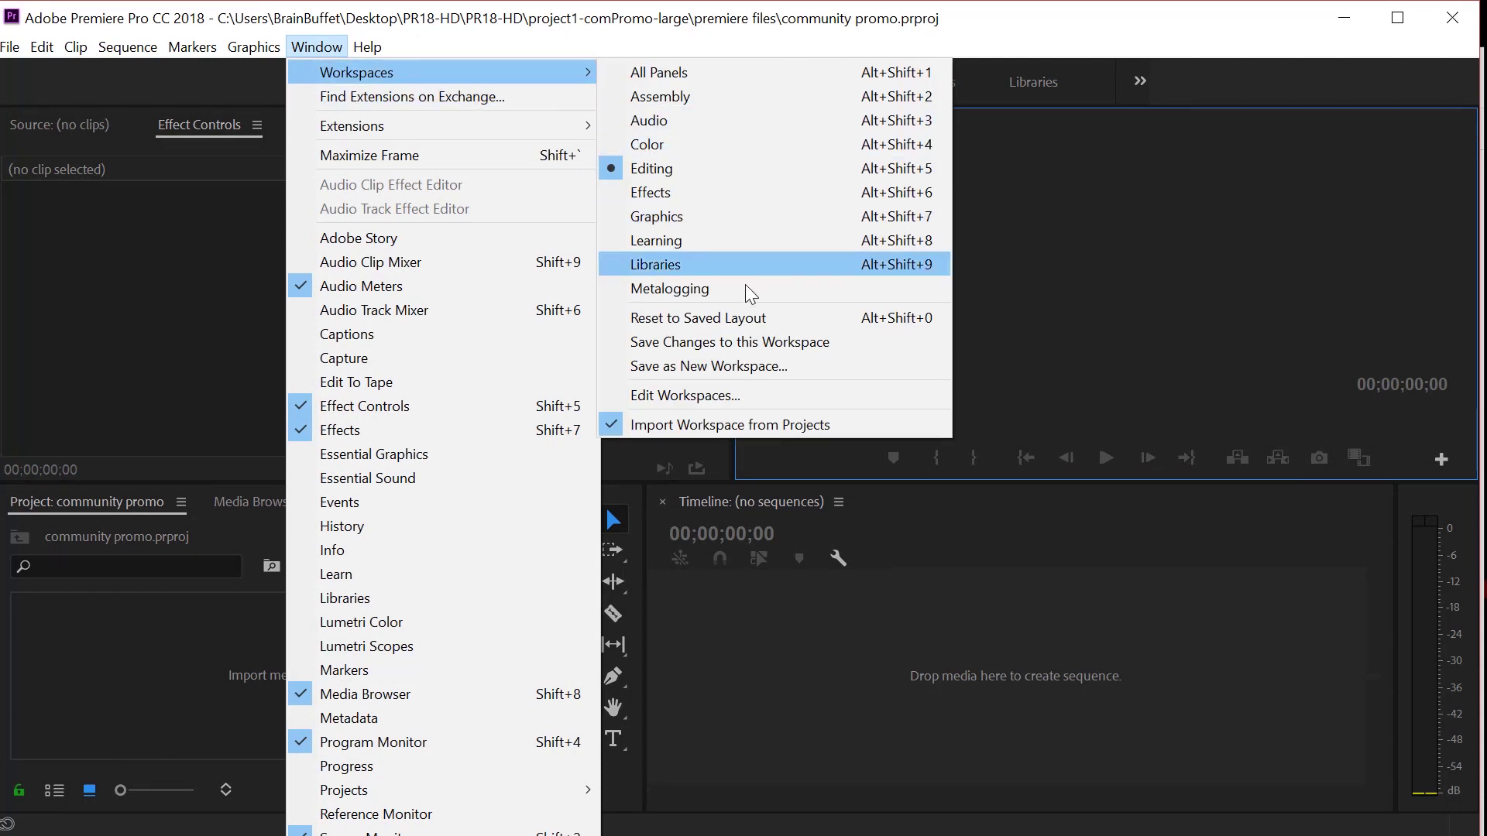
left_click(681, 367)
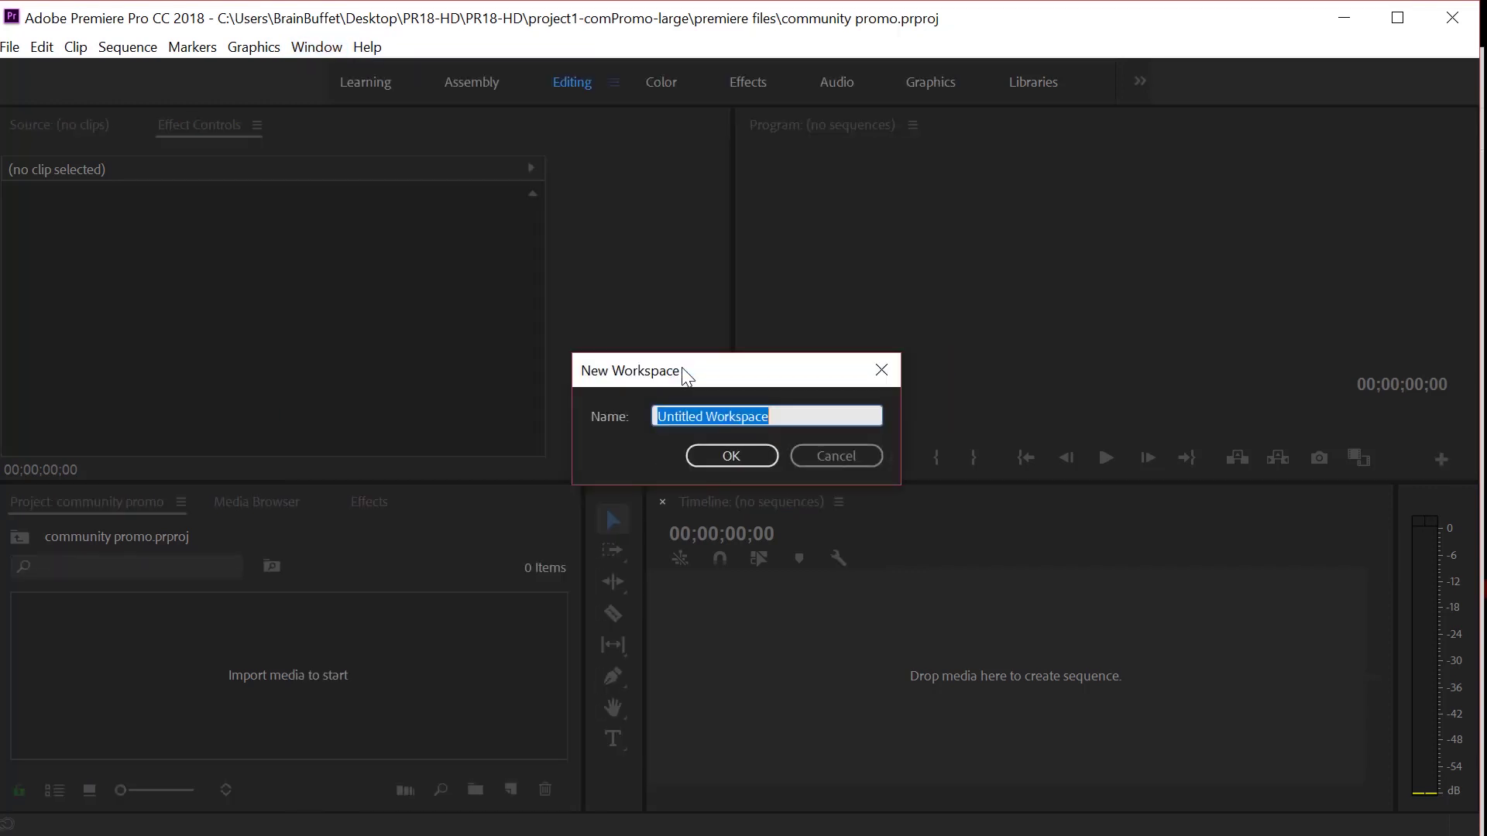
type("simple edit ws")
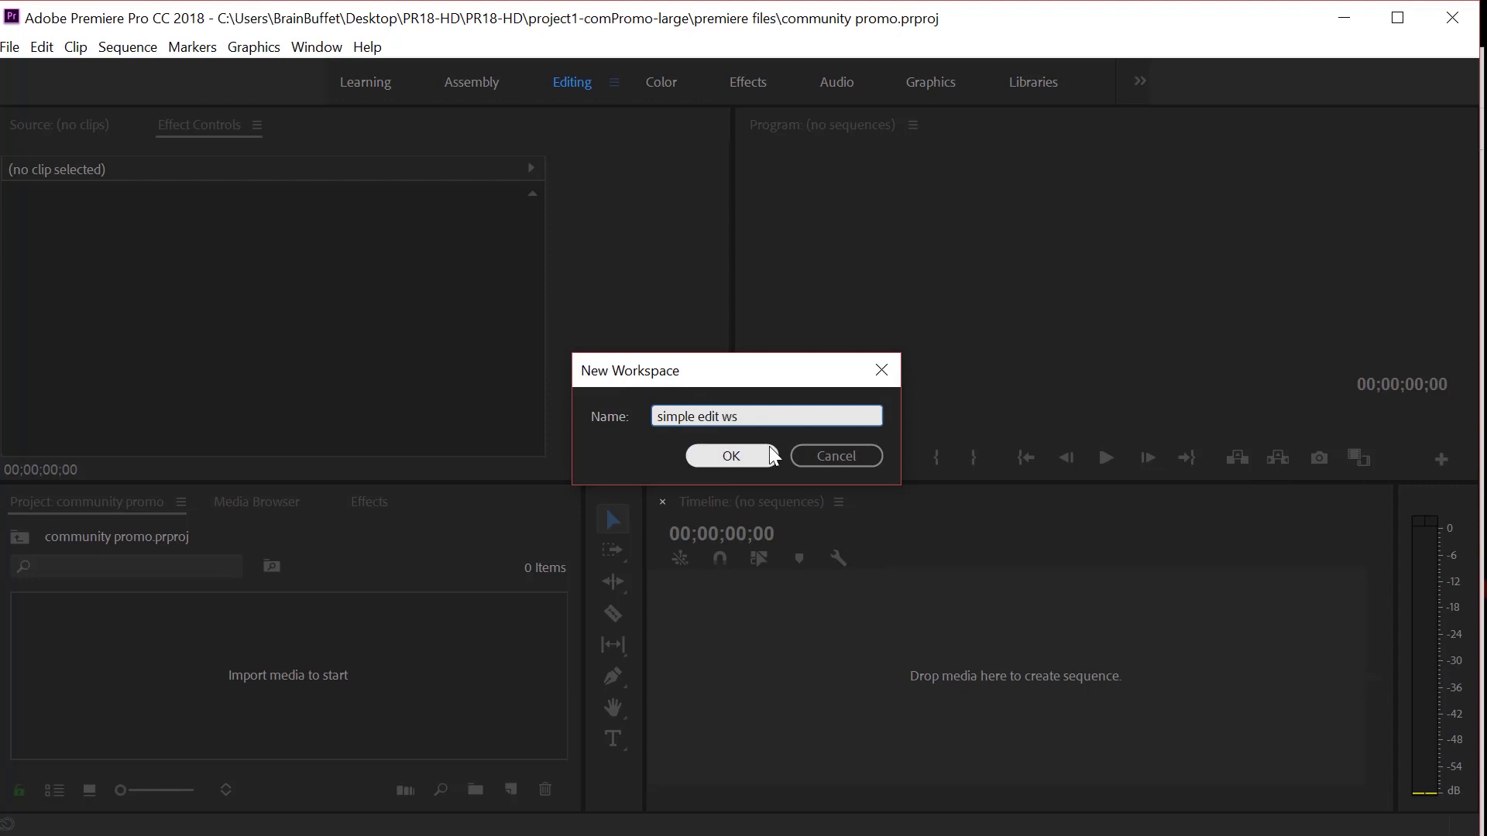
left_click(731, 457)
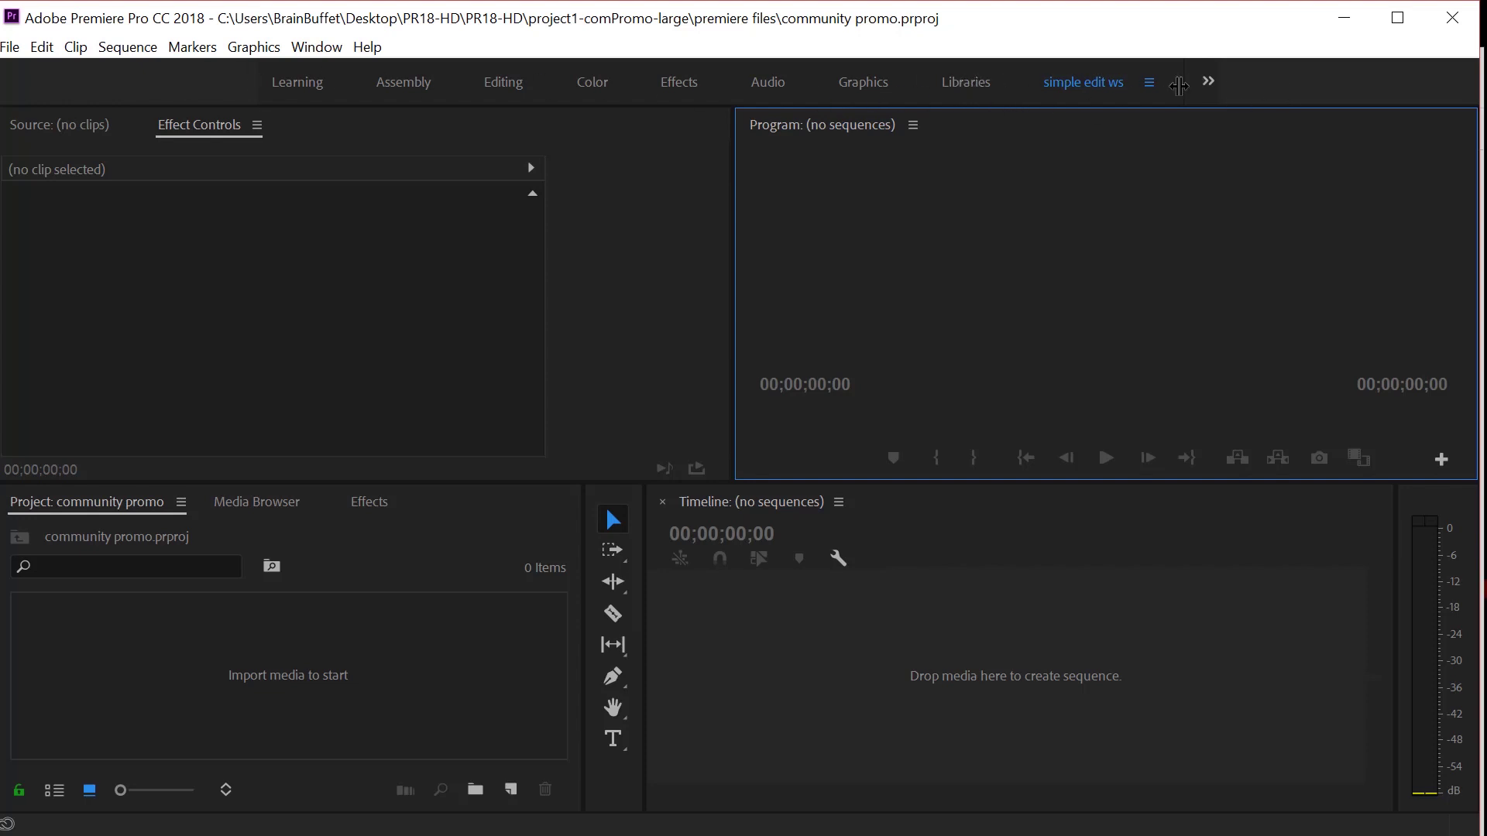
Open Edit Workspaces and drag the Libraries workspace from the Bar into the Overflow Menu.
left_click(1208, 82)
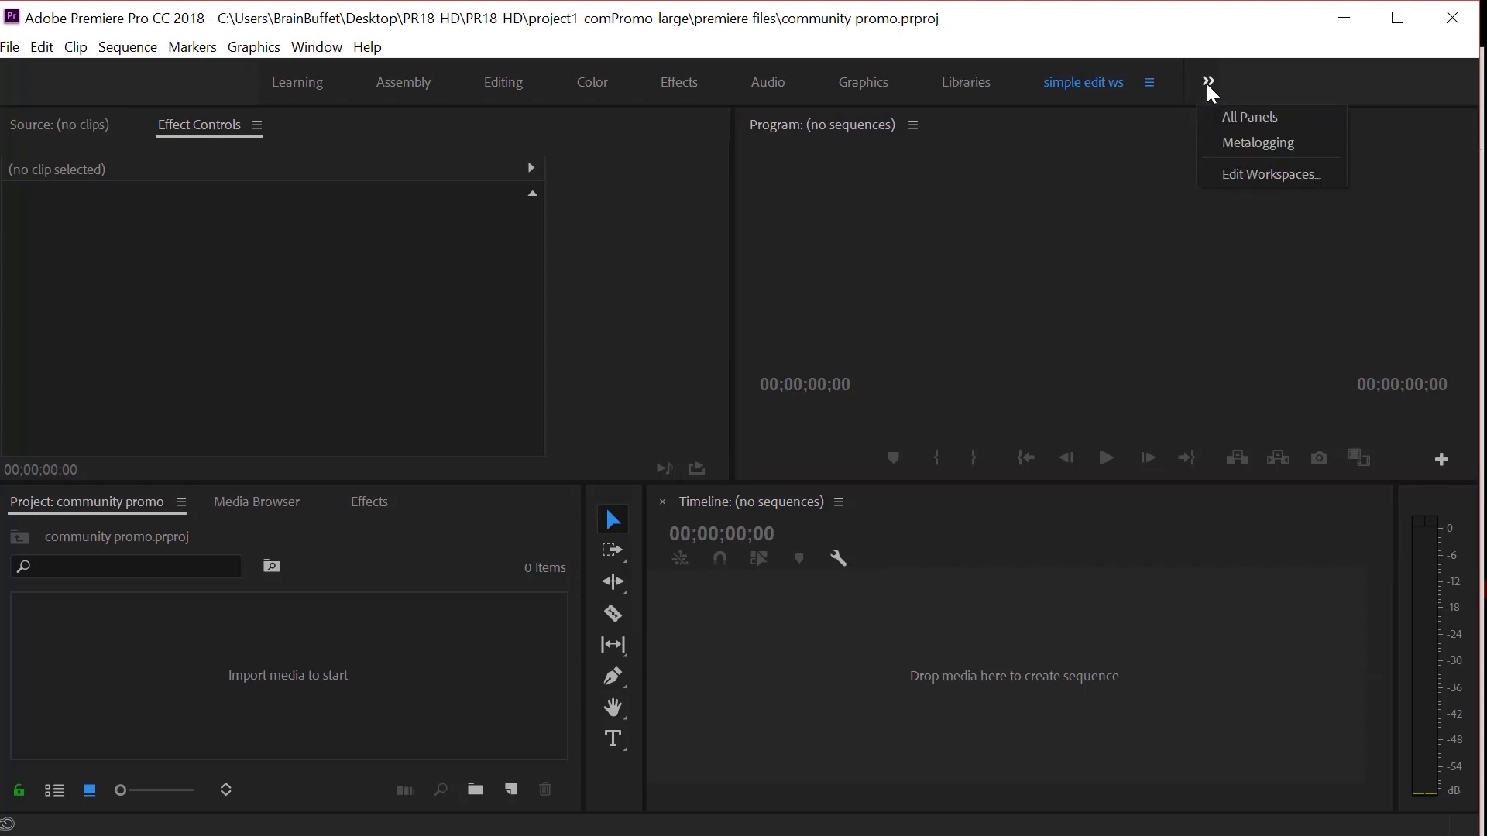
left_click(1240, 176)
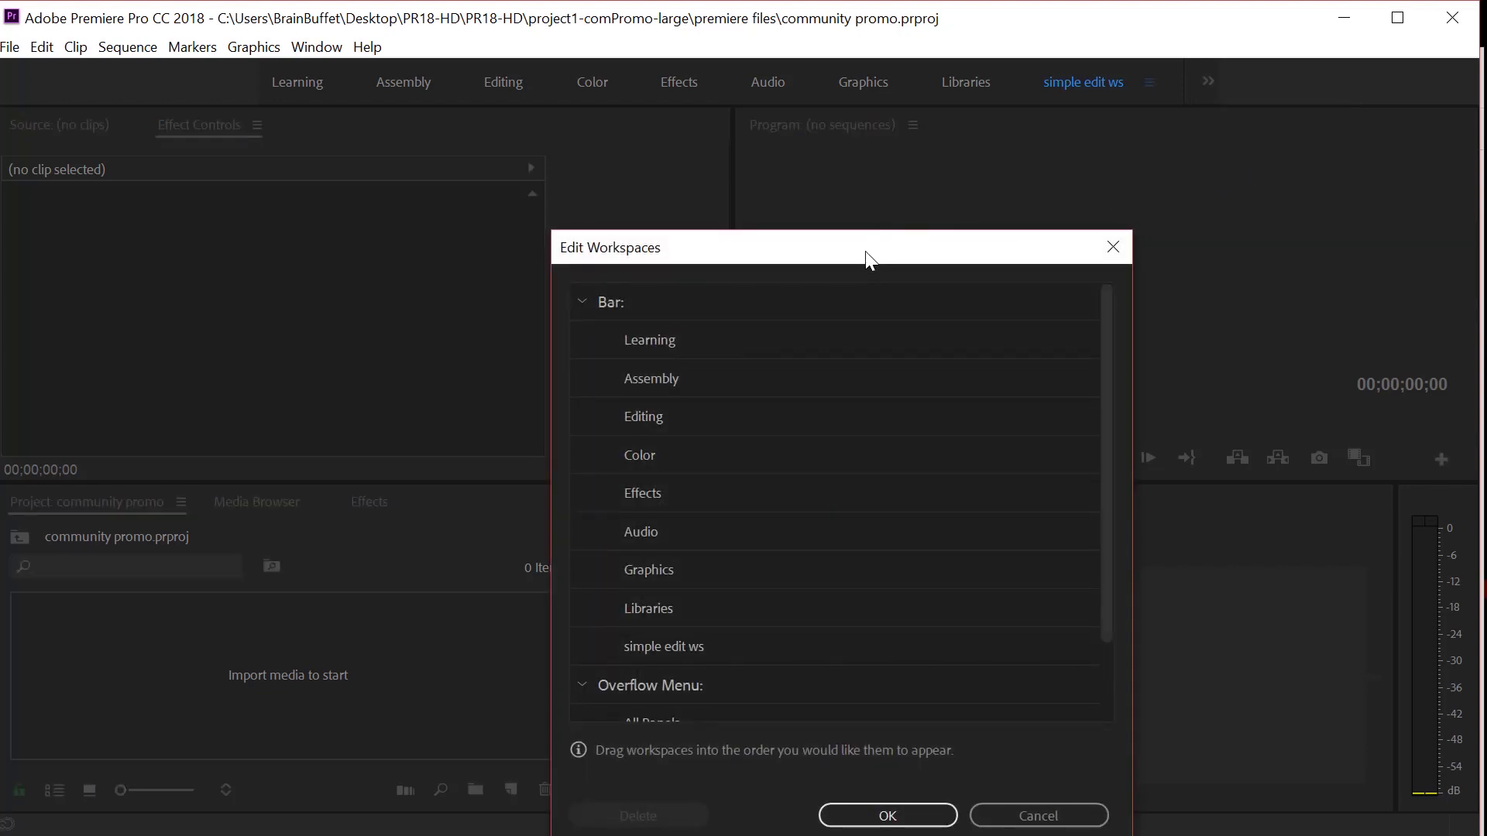
left_click_drag(867, 255, 907, 163)
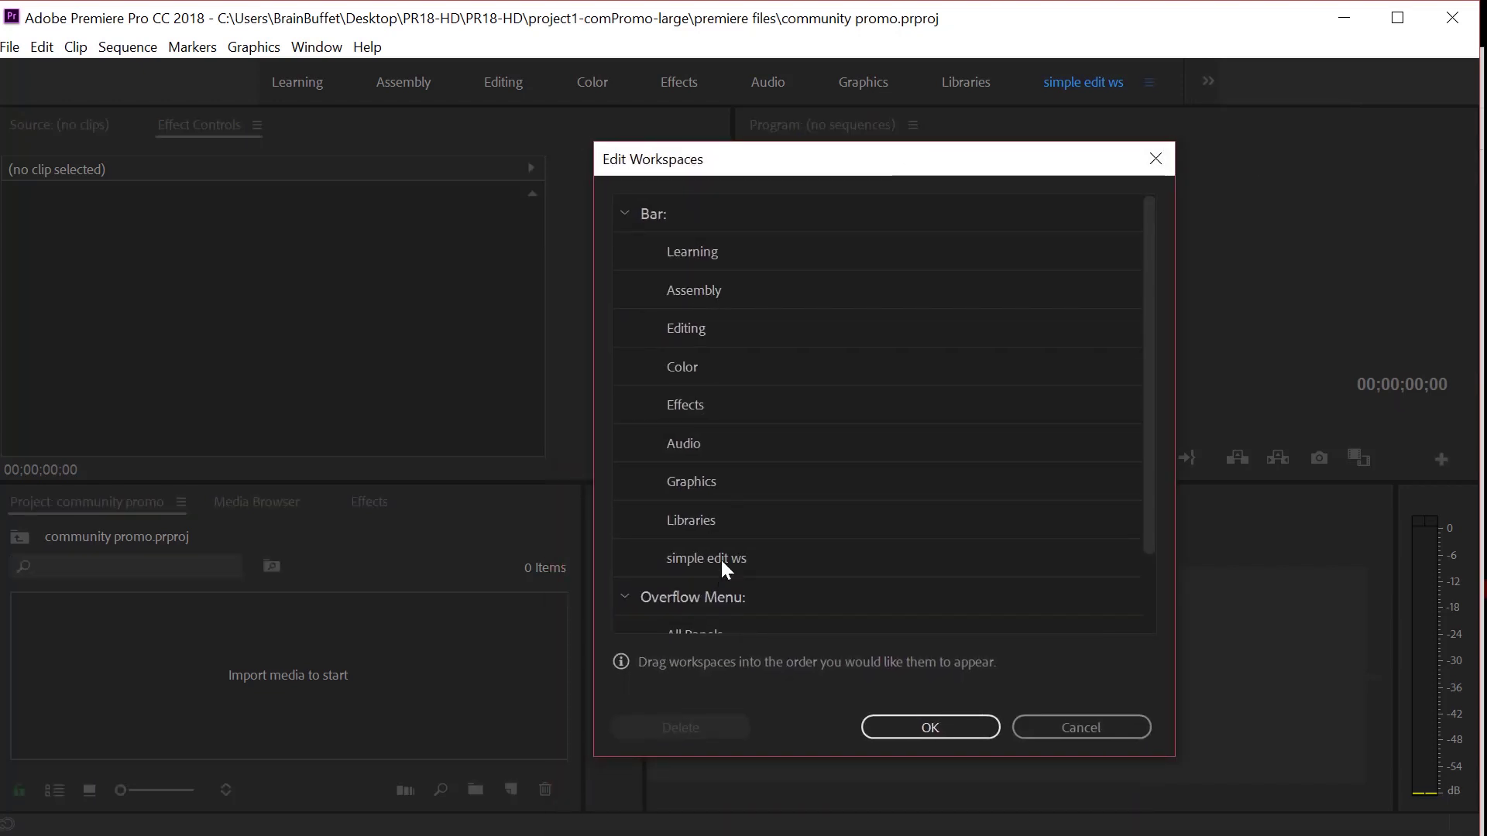
left_click(714, 518)
scroll(723, 518, "down", 2)
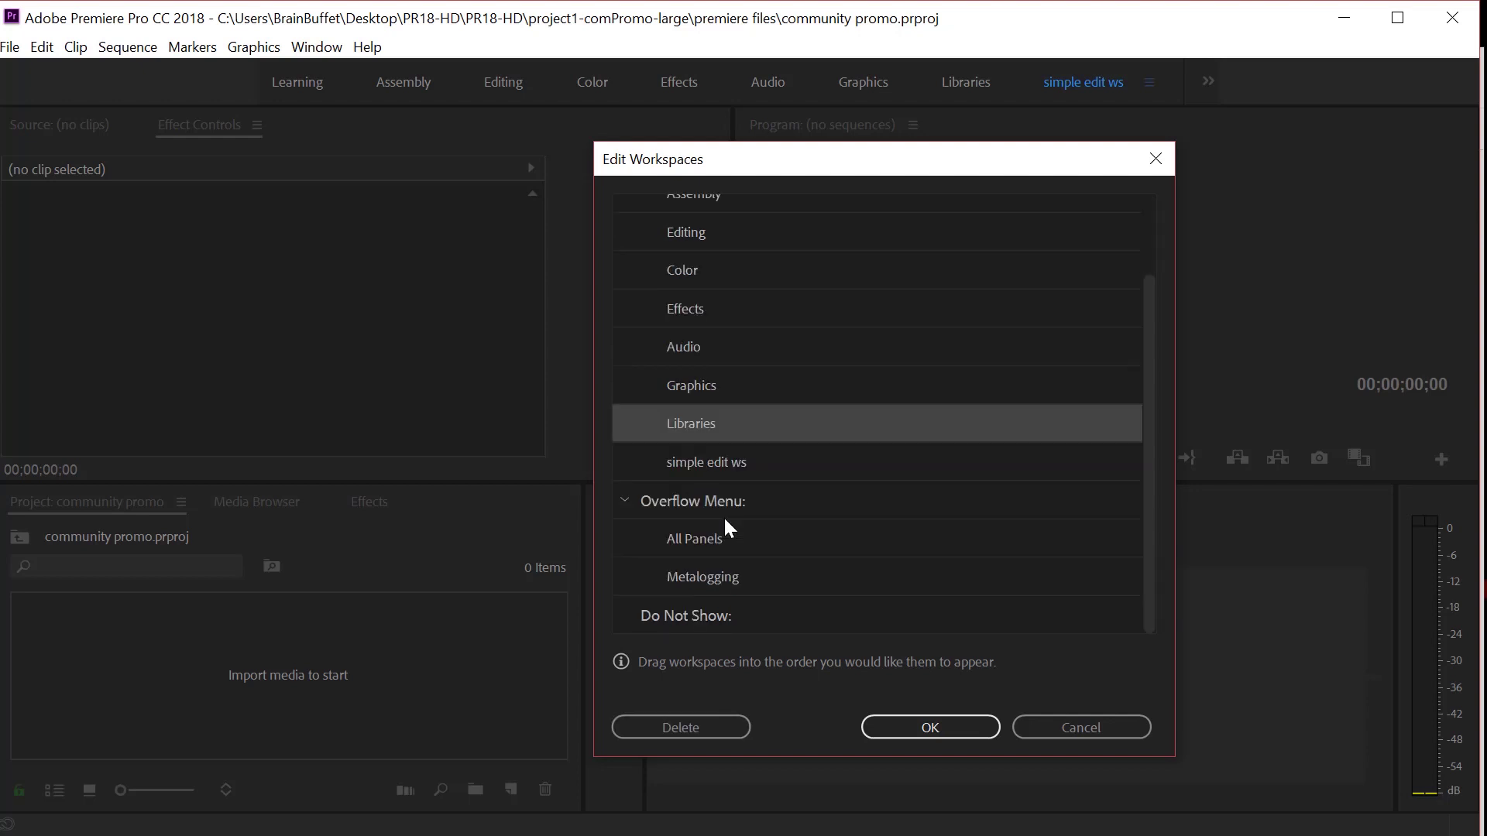
left_click_drag(705, 424, 709, 517)
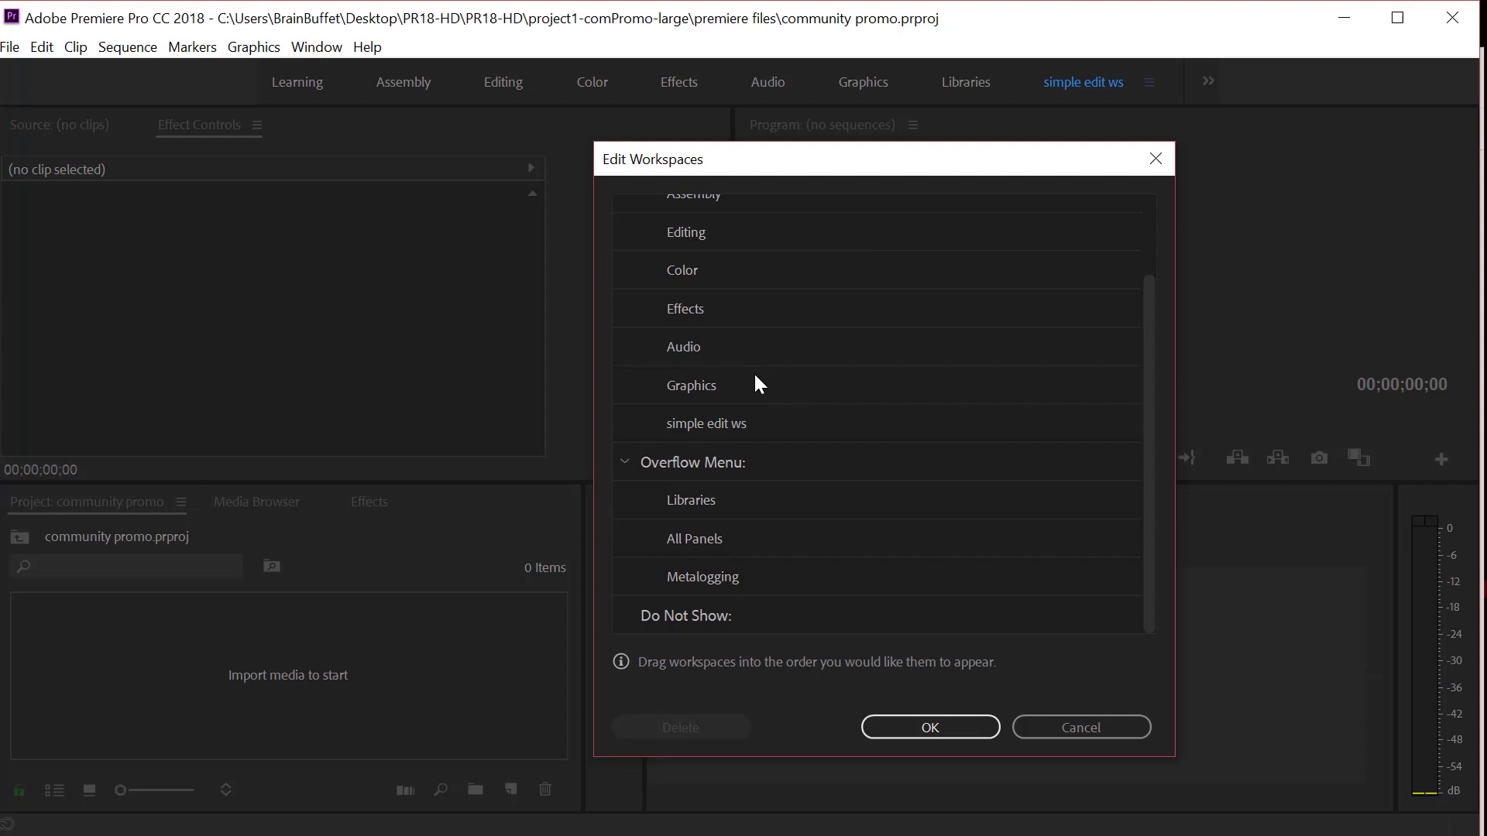
scroll(728, 392, "up", 2)
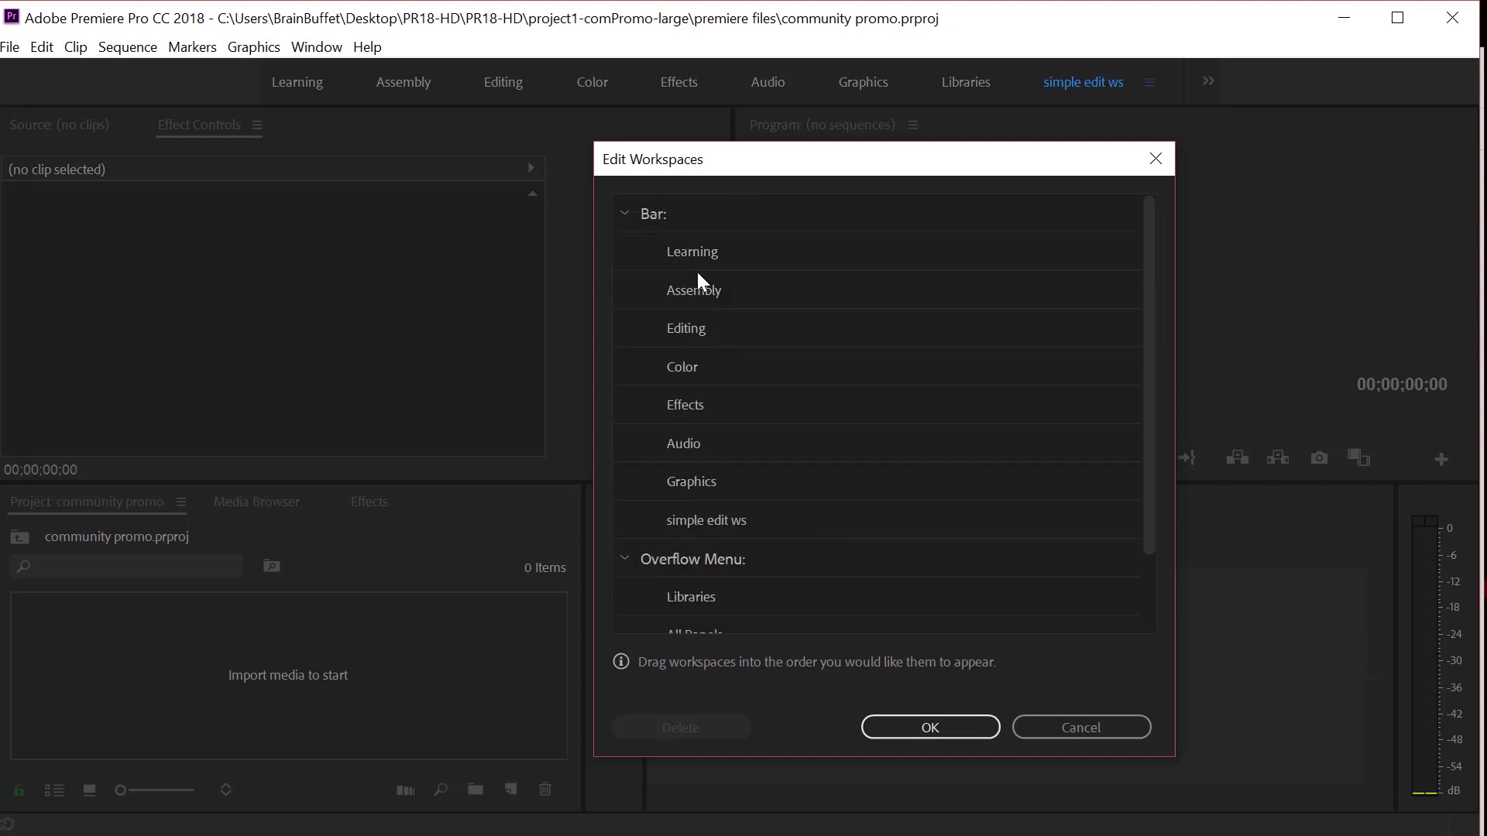
Drag the Learning workspace into the Overflow Menu as well.
left_click(713, 252)
left_click_drag(722, 323, 727, 563)
scroll(716, 542, "down", 2)
scroll(711, 547, "up", 2)
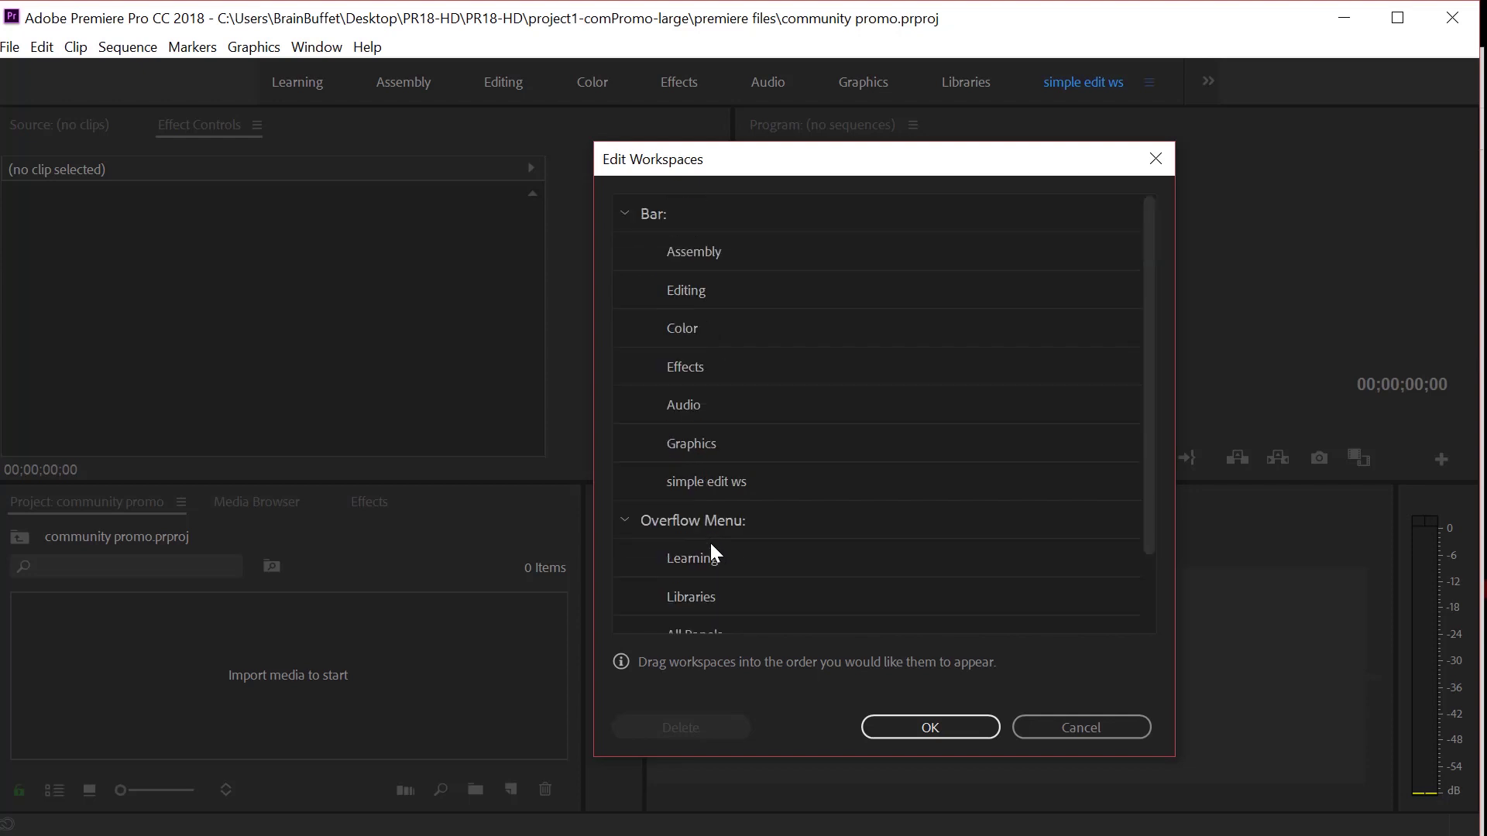
scroll(706, 541, "down", 2)
scroll(697, 480, "up", 2)
left_click(895, 727)
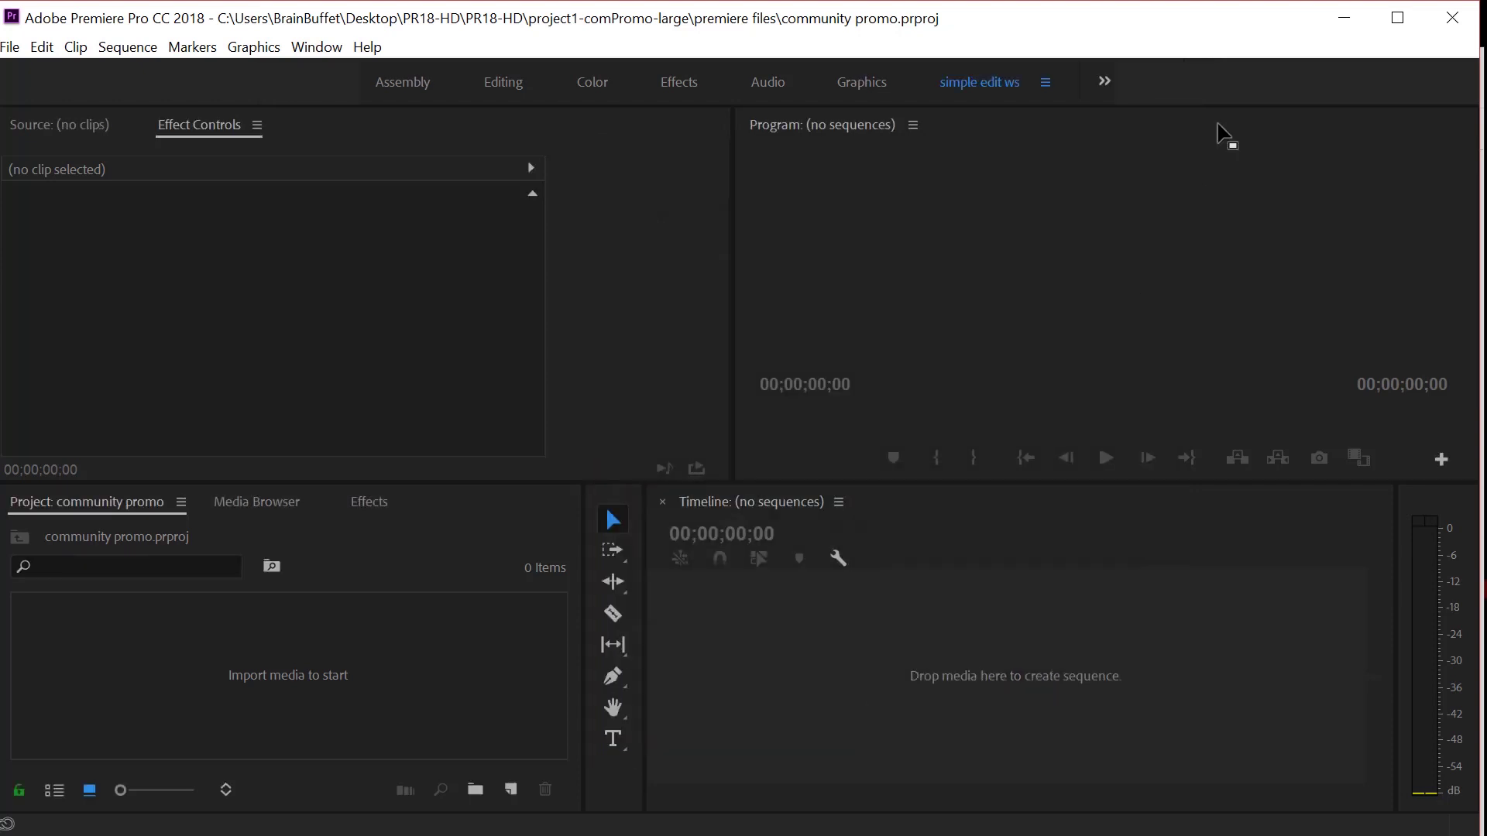
left_click(1104, 83)
left_click(1112, 84)
left_click(1105, 81)
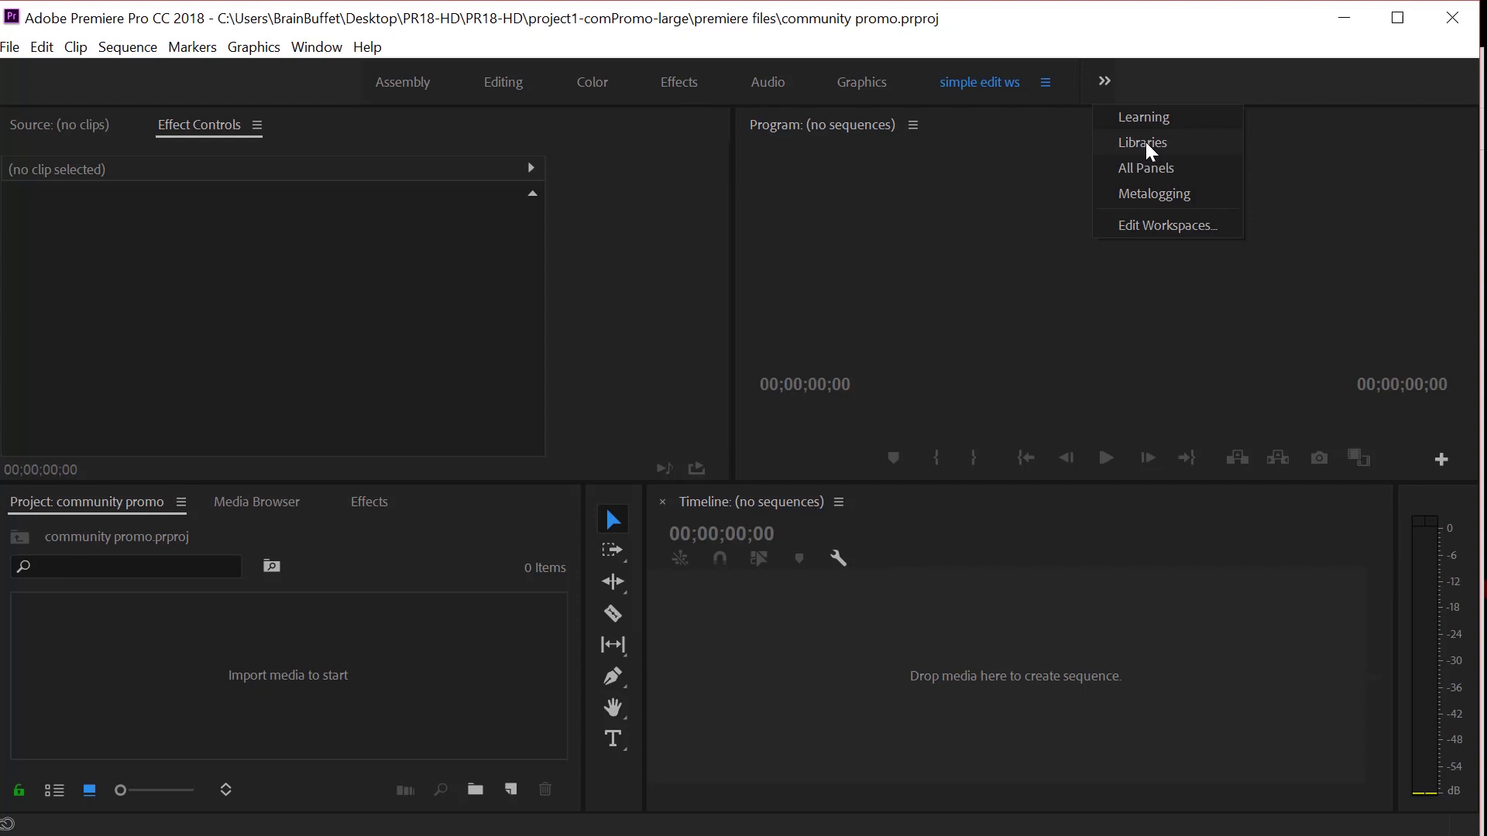
left_click(1103, 80)
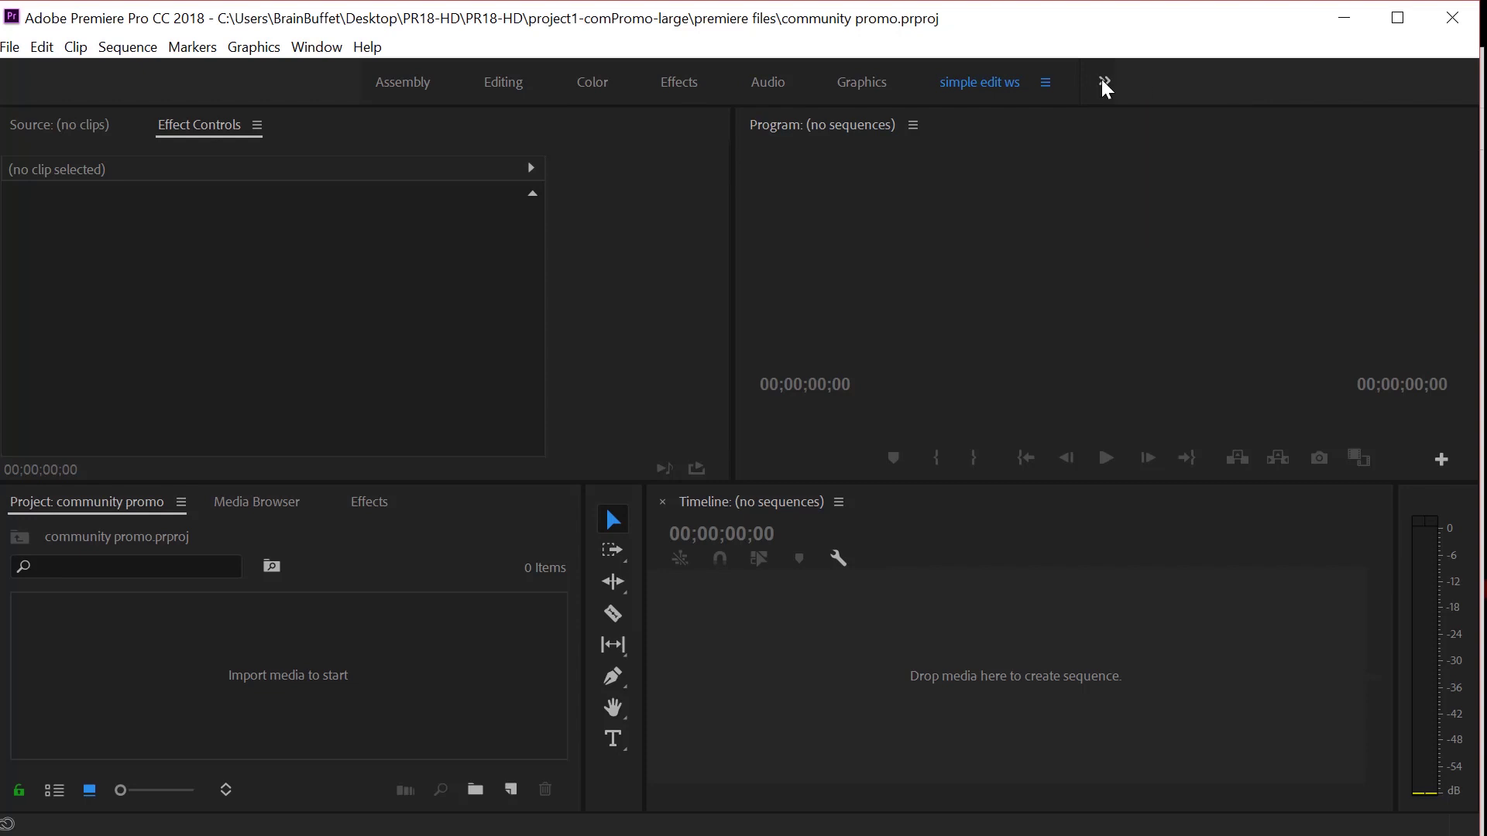